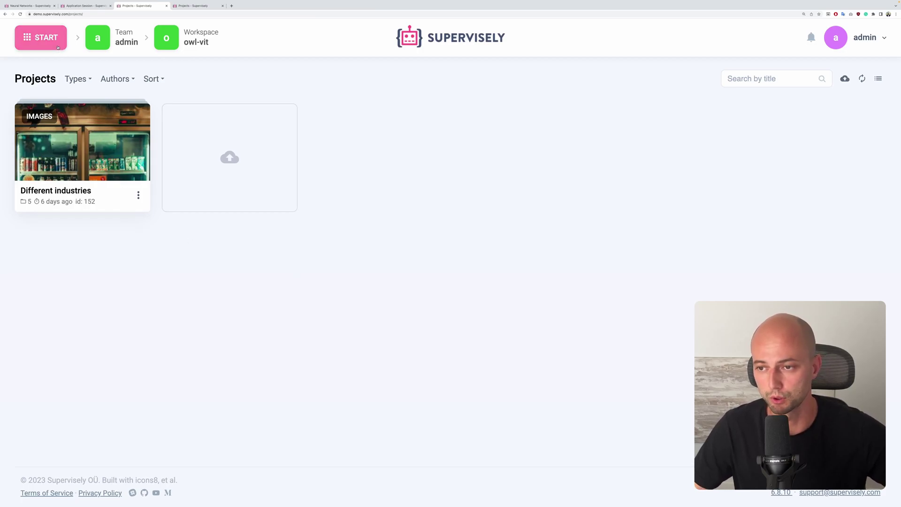
Open the Team Cluster page and review the waiting 'test' agent's setup command
click(56, 46)
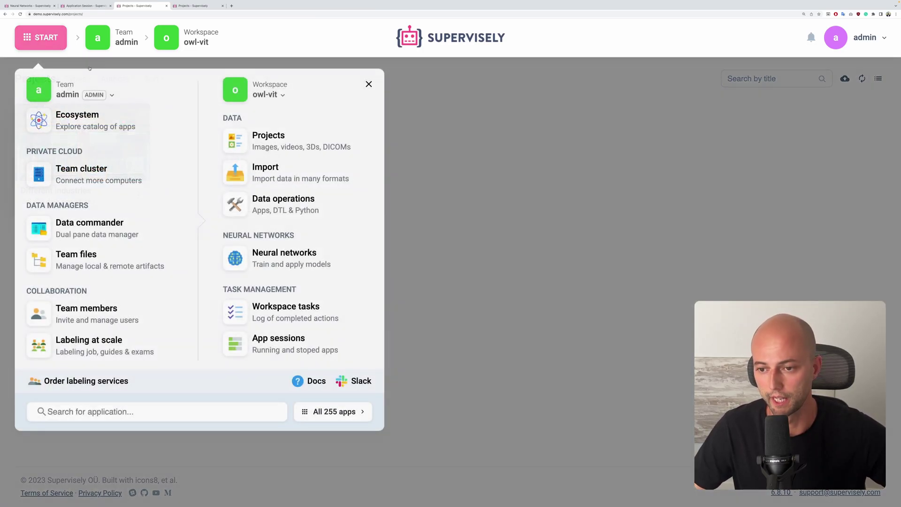
click(75, 177)
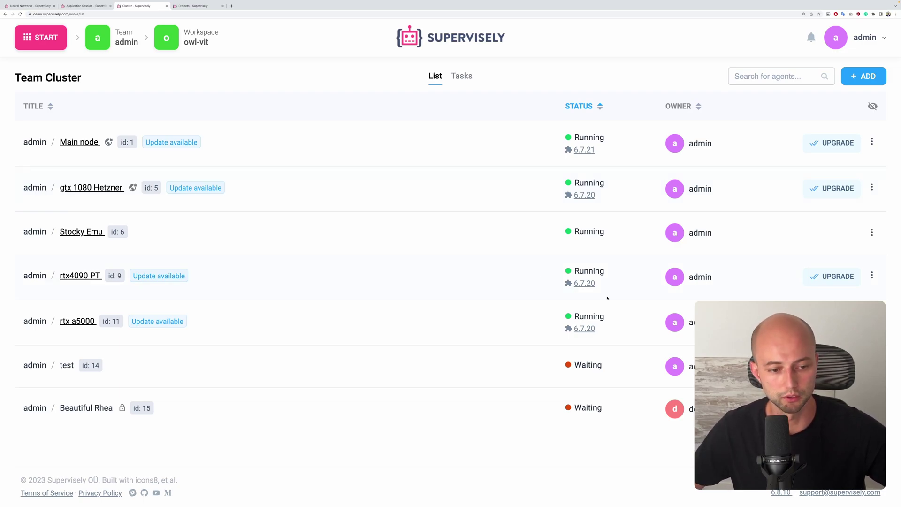
click(588, 364)
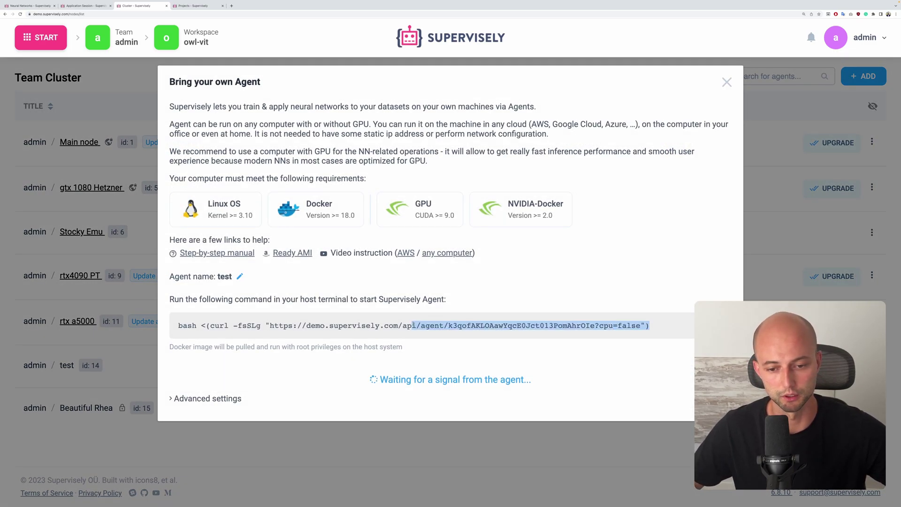
click(244, 332)
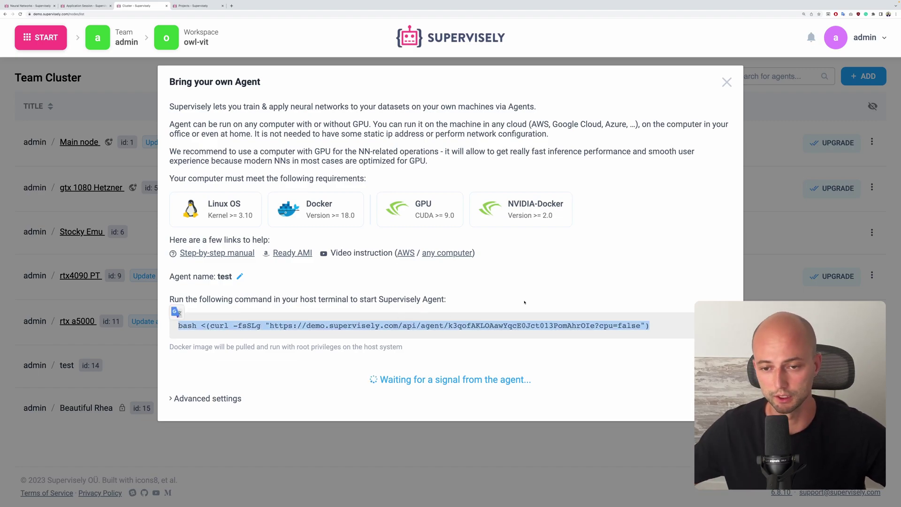
click(727, 82)
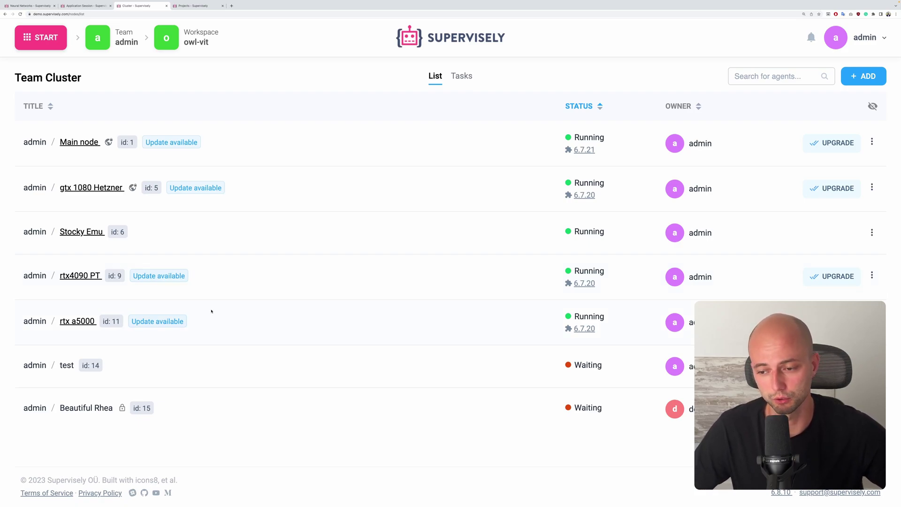
Browse the neural network apps to the Interactive detection category for images
click(41, 37)
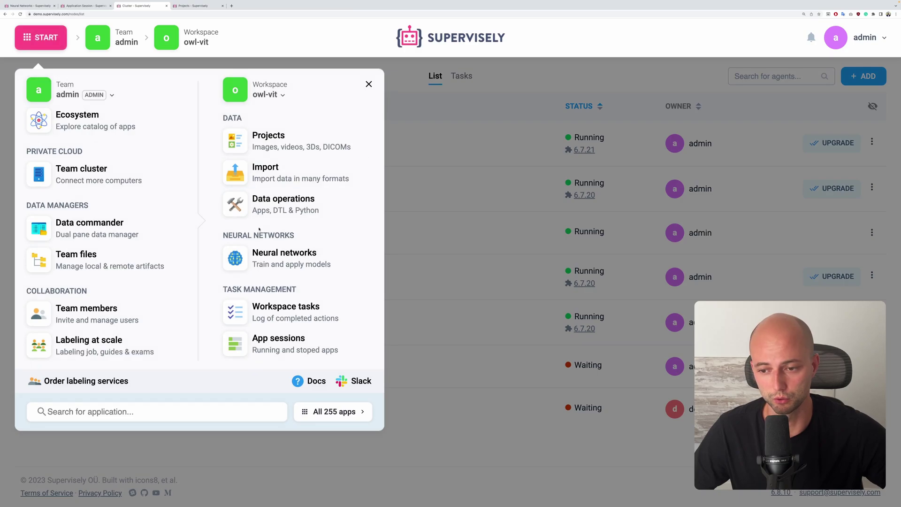
click(272, 251)
scroll(200, 276, down, 5)
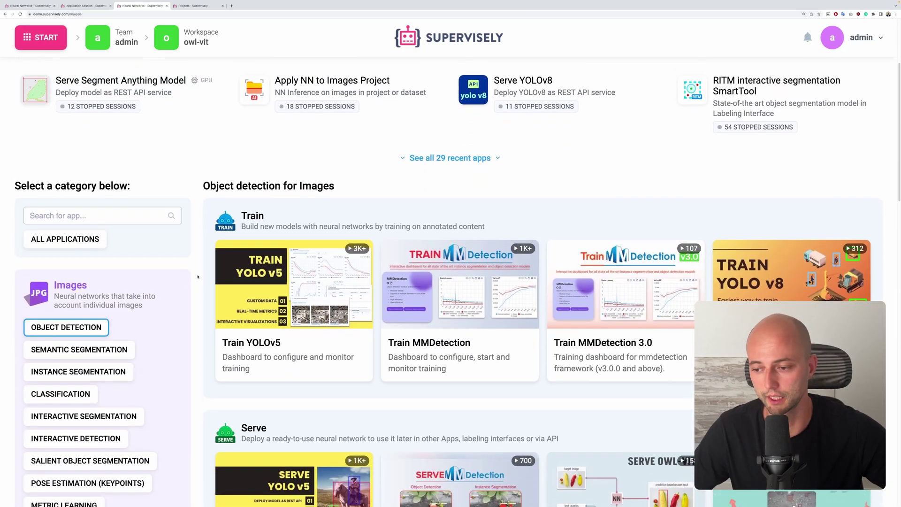
click(103, 321)
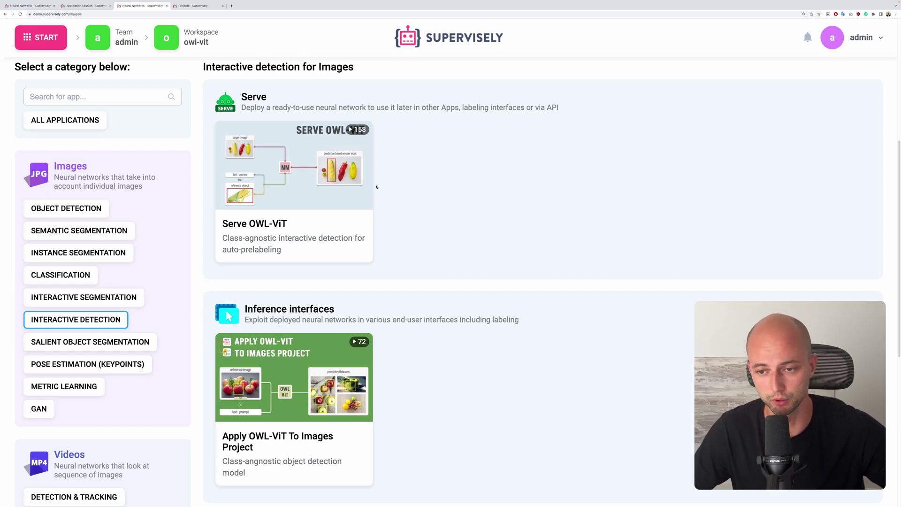
Run Serve OWL-ViT on the rtx a5000 agent chosen in Advanced settings
click(297, 153)
click(331, 166)
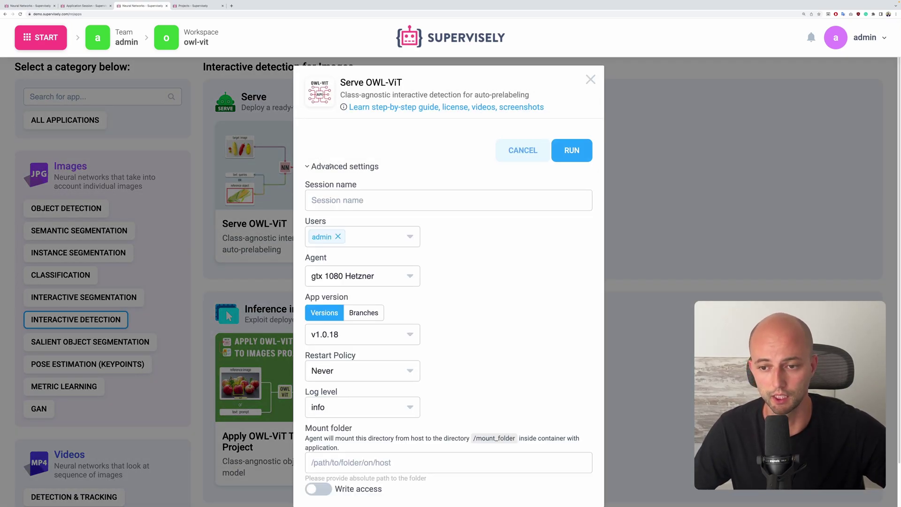
click(366, 276)
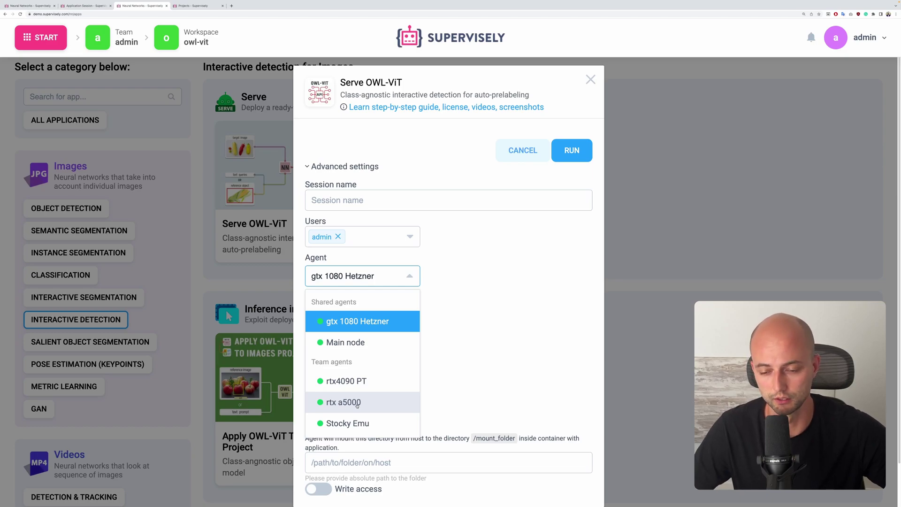
click(358, 406)
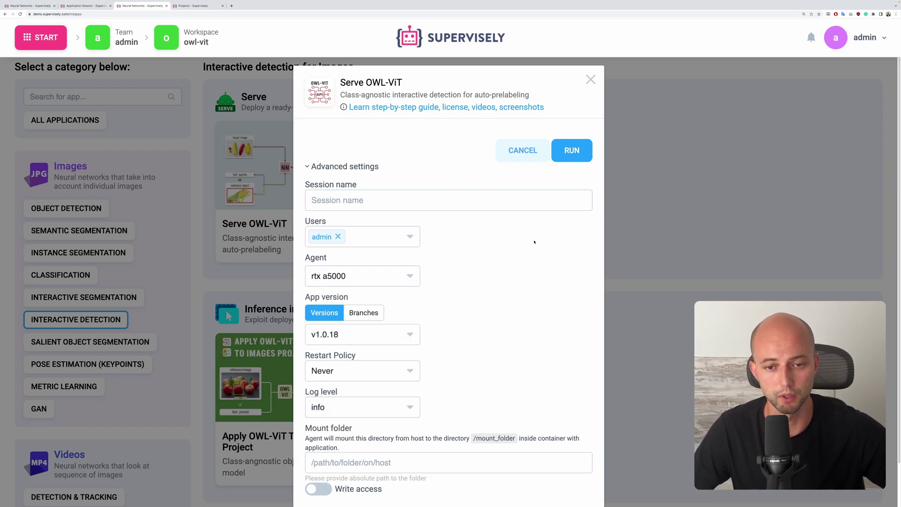
click(566, 156)
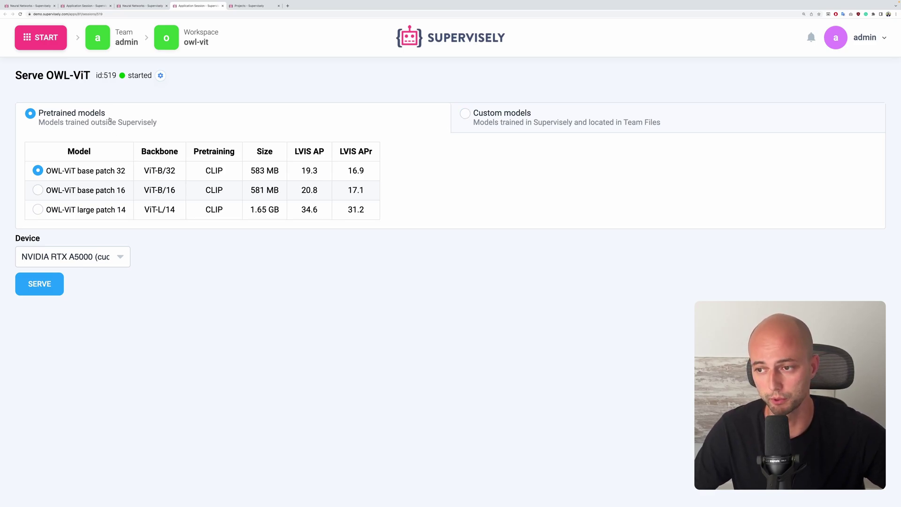
Serve the OWL-ViT base patch 16 model on device NVIDIA RTX A5000 (cuda:0)
click(104, 191)
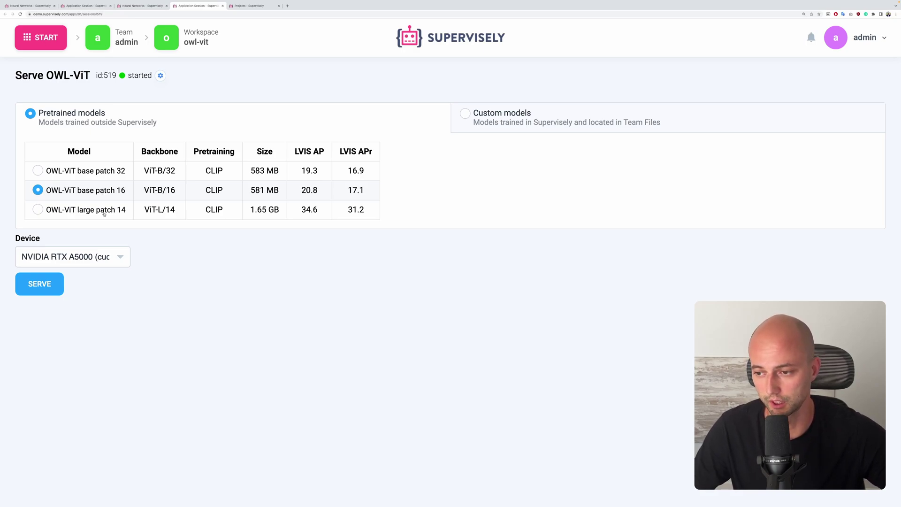
click(94, 257)
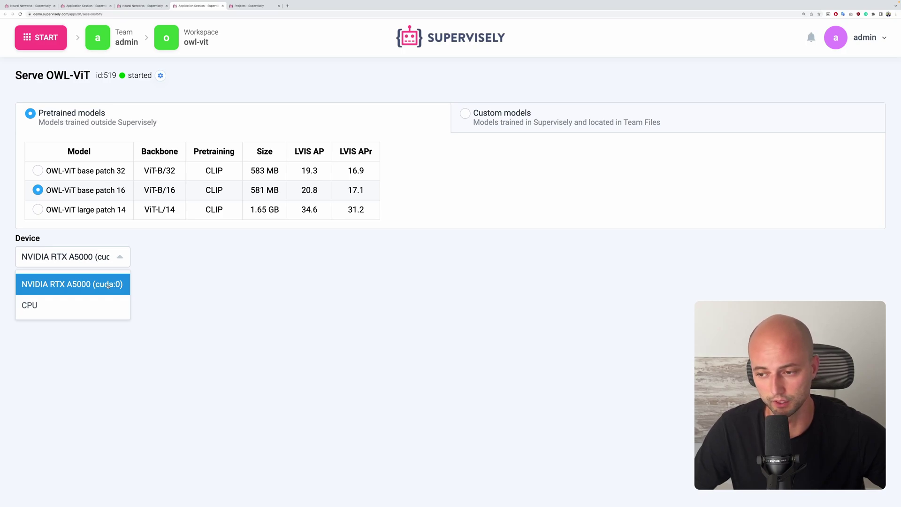
click(154, 284)
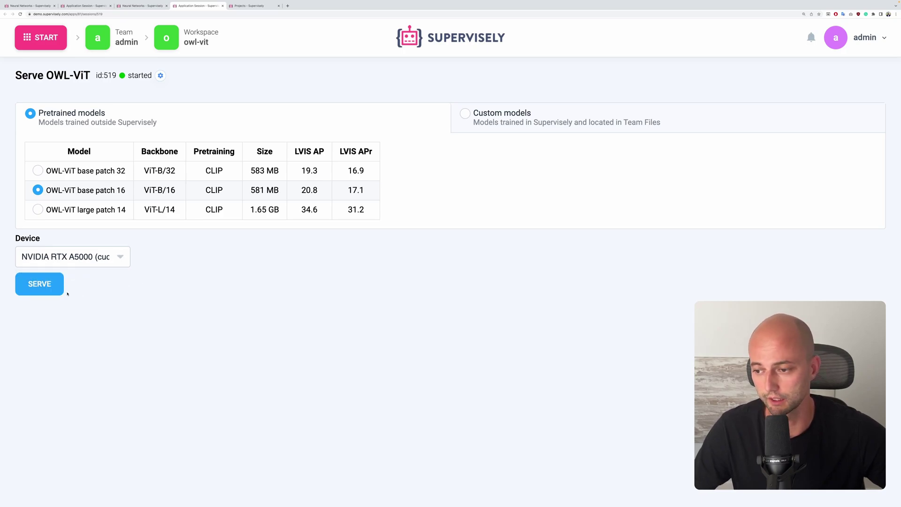
click(50, 287)
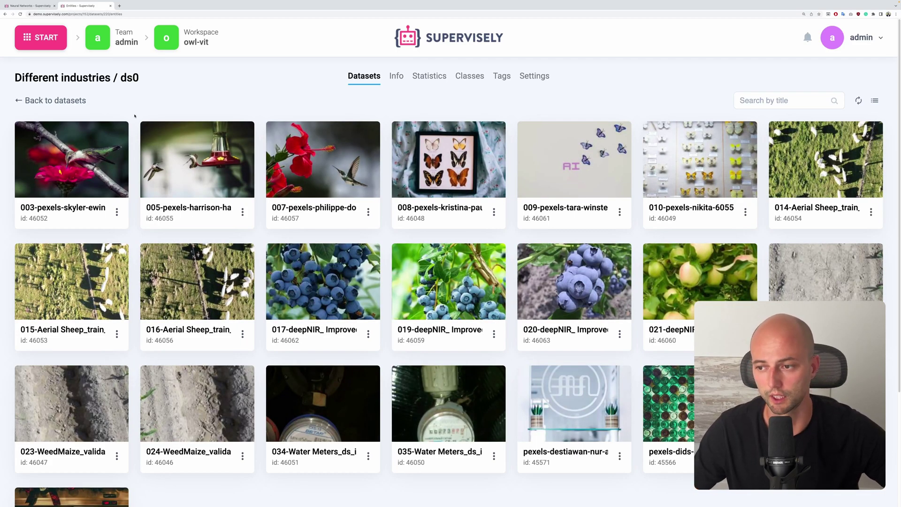
Open the first ds0 image in the Basic image labeling toolbox with the APPS list revealed
click(98, 208)
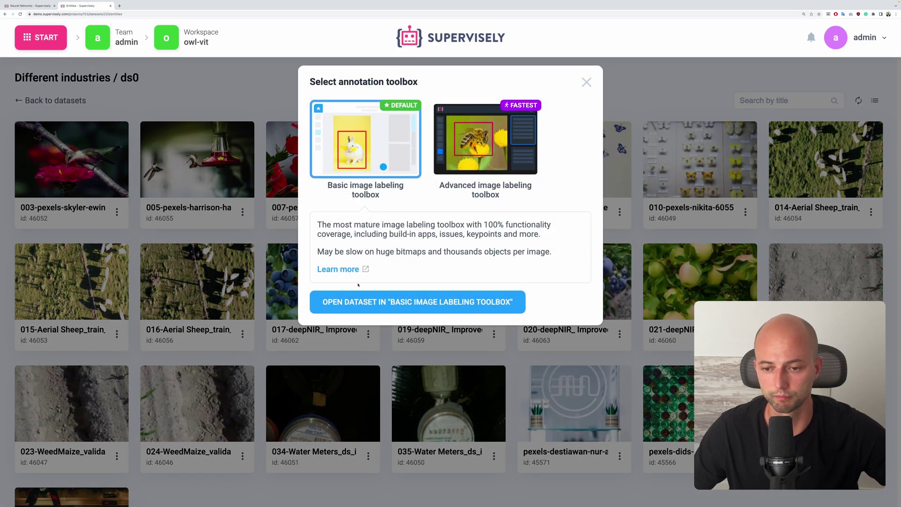
click(374, 296)
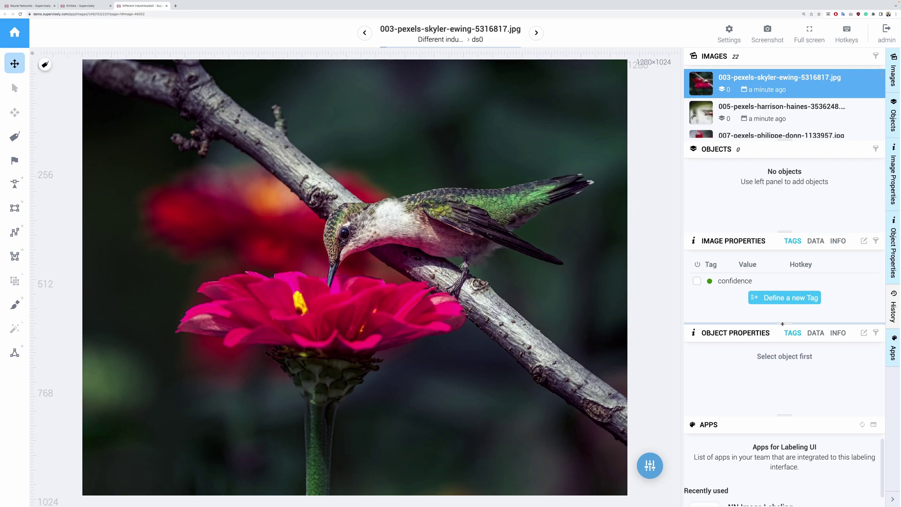
drag(782, 324, 793, 242)
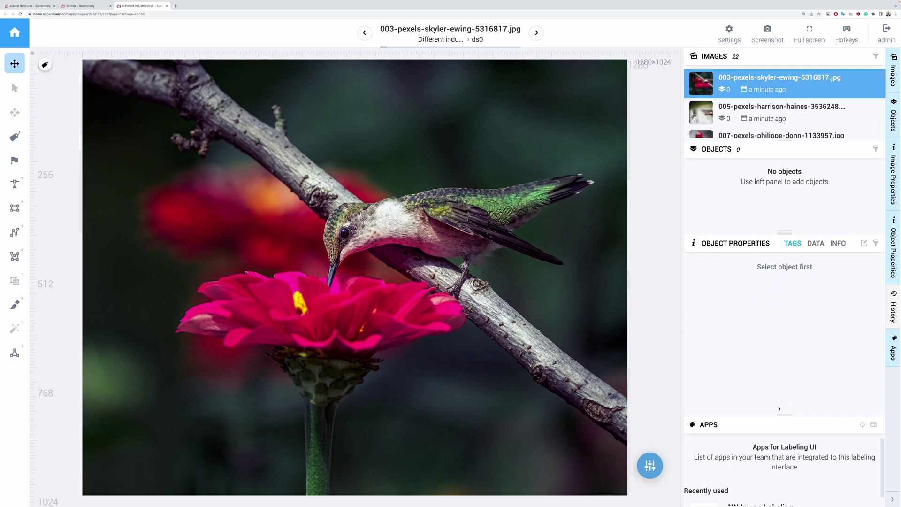
drag(783, 415, 781, 245)
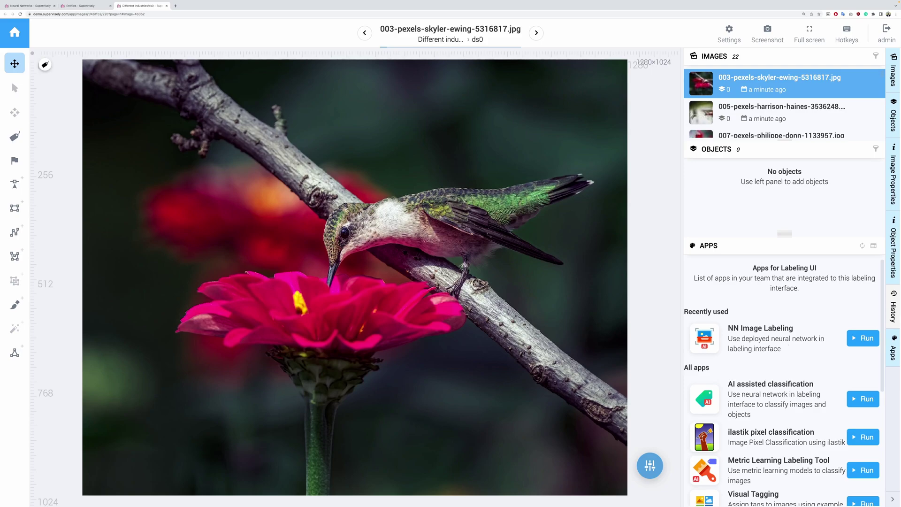
Run the NN Image Labeling app and widen its side panel
click(857, 338)
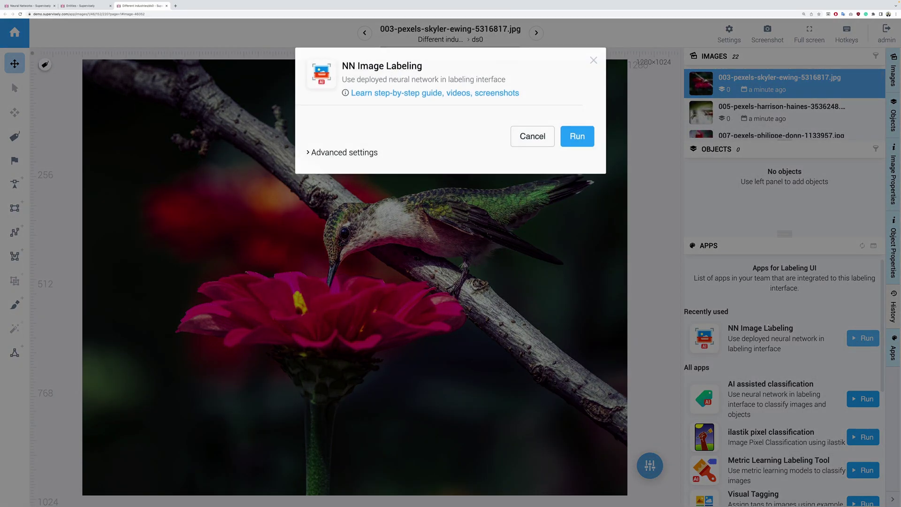
click(578, 137)
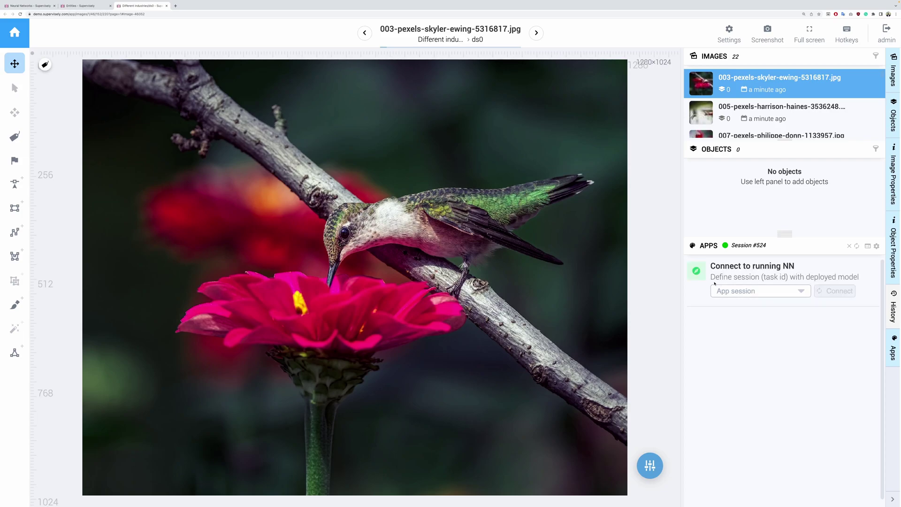
drag(682, 281, 639, 280)
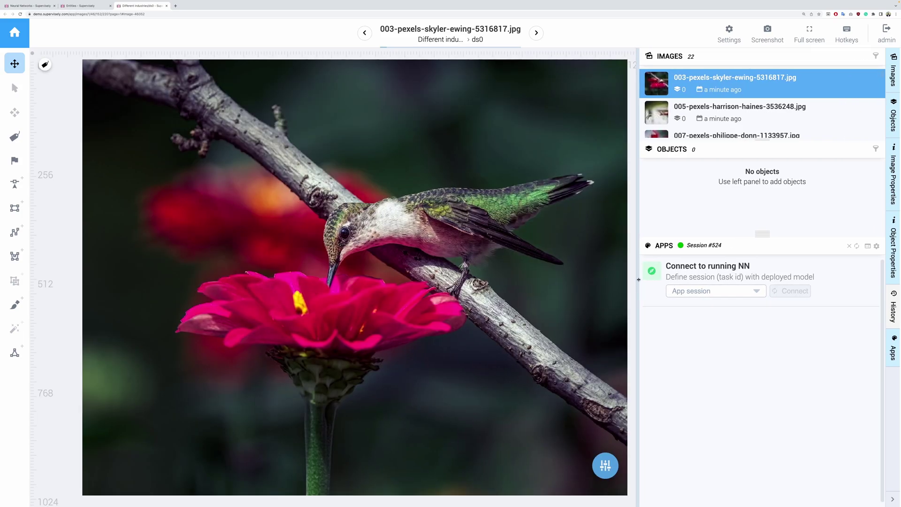
Connect to Serve OWL-ViT session 523 and show its YAML inference settings
click(704, 291)
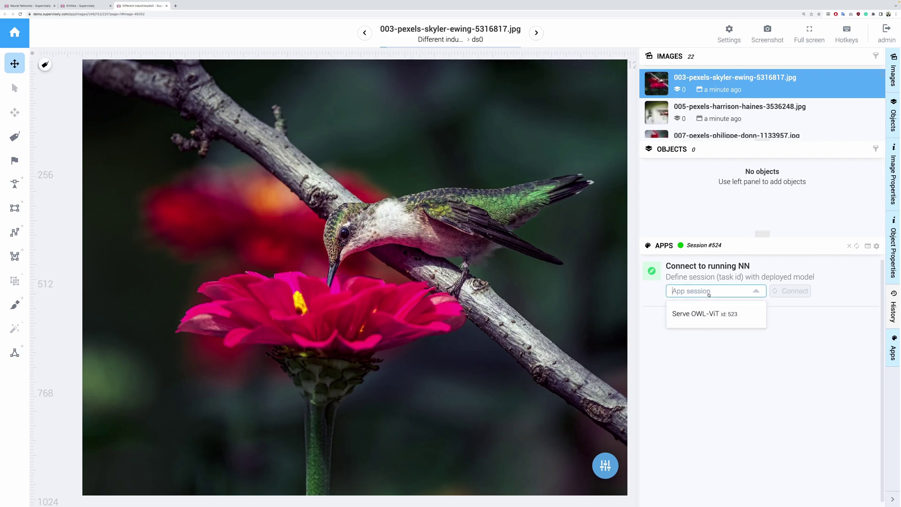
click(706, 315)
click(796, 292)
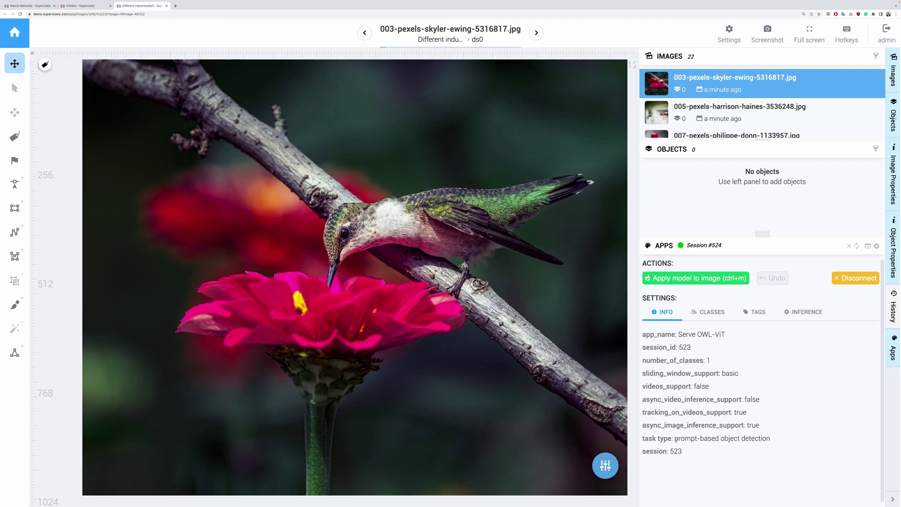
click(803, 312)
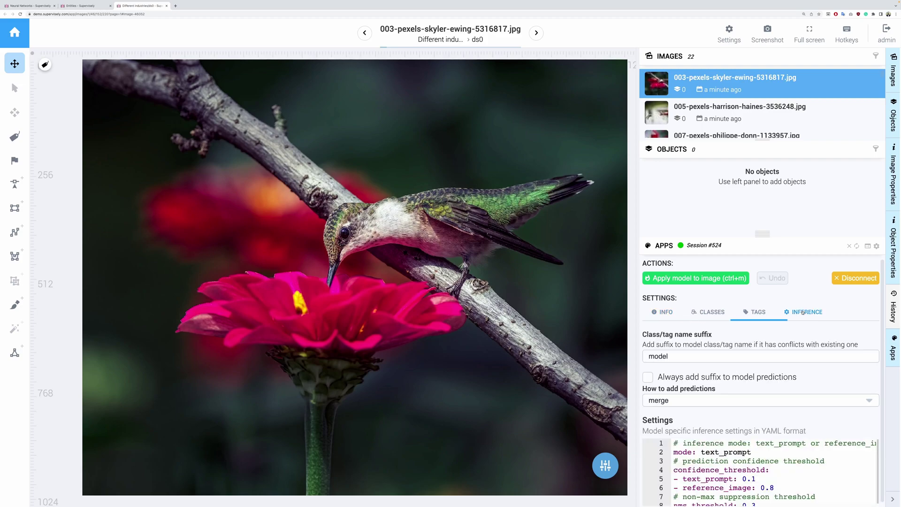
scroll(742, 374, down, 1)
scroll(742, 374, down, 2)
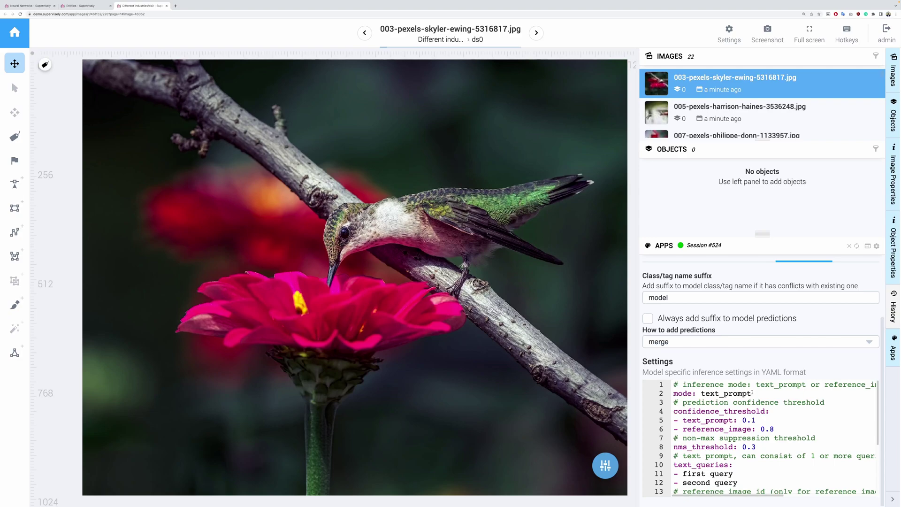
Set the text query to 'hummingbird' and apply the model to image 003, getting one box at 0.19
drag(752, 393, 701, 393)
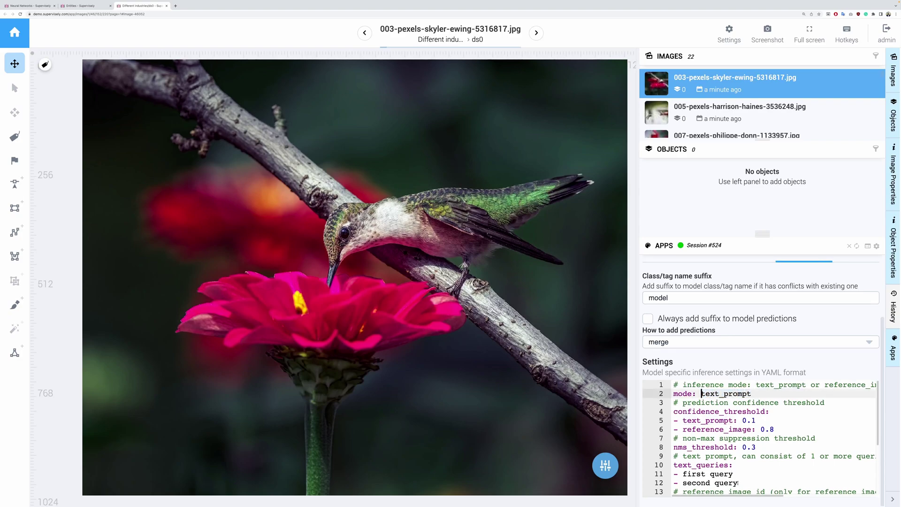
drag(738, 483, 682, 474)
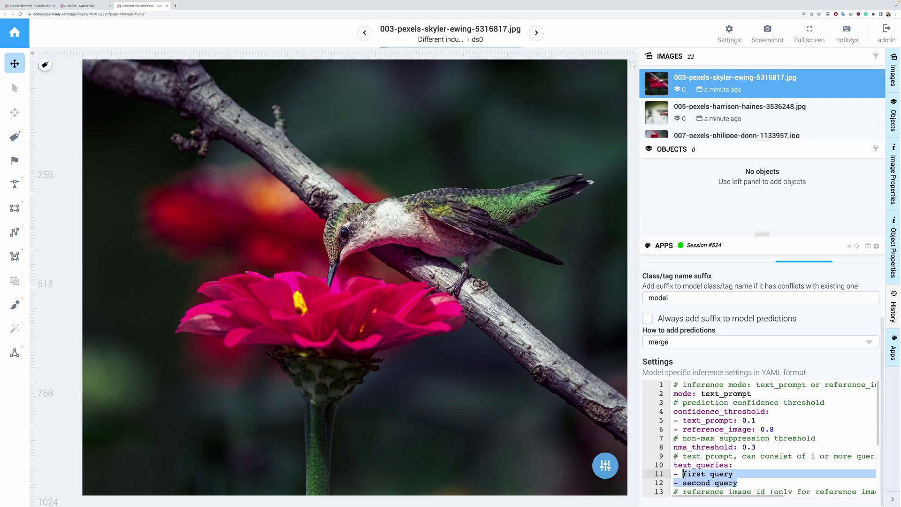
text(hummingbird)
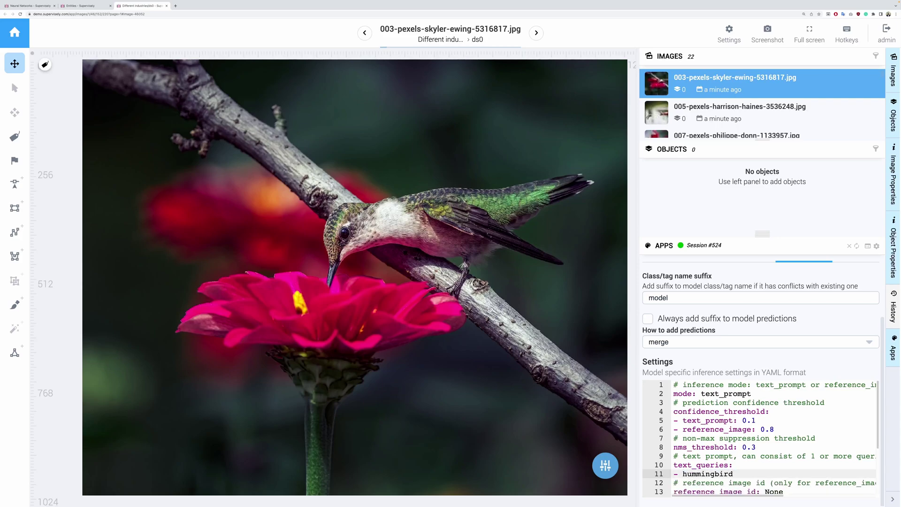
scroll(710, 396, up, 2)
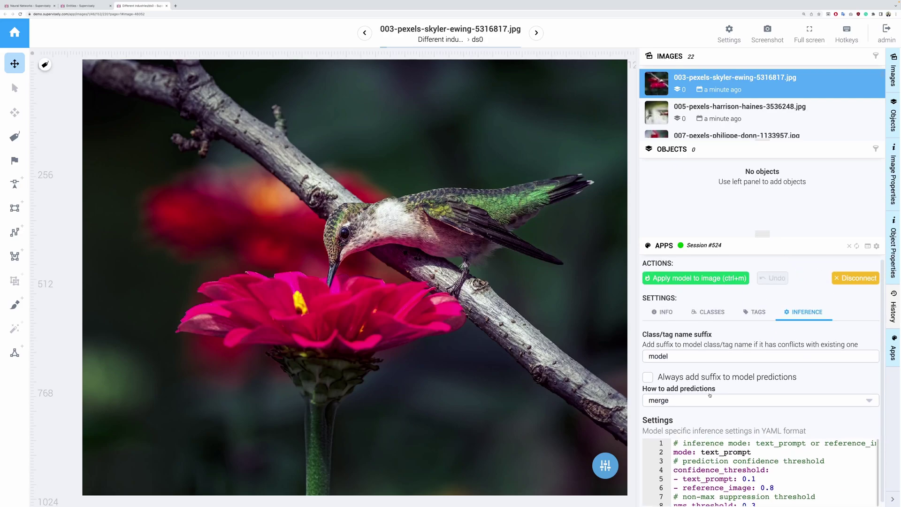
click(695, 278)
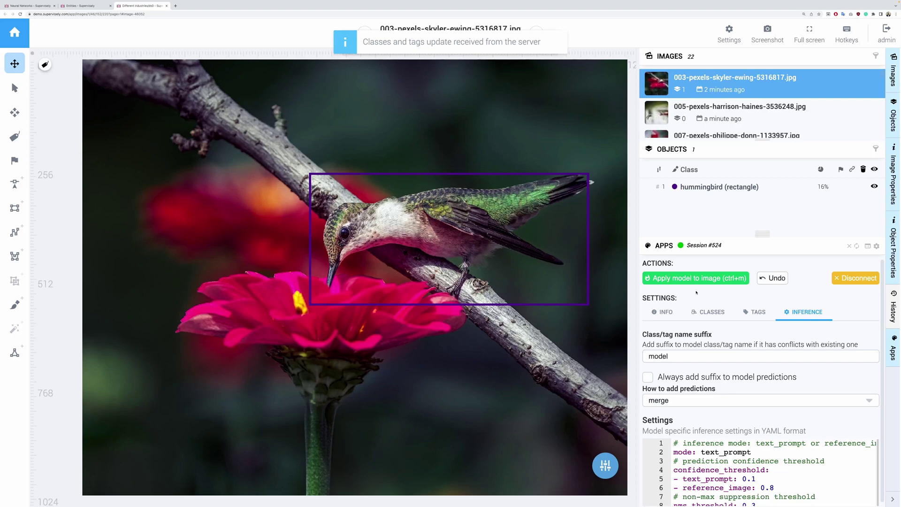
mouse_move(530, 256)
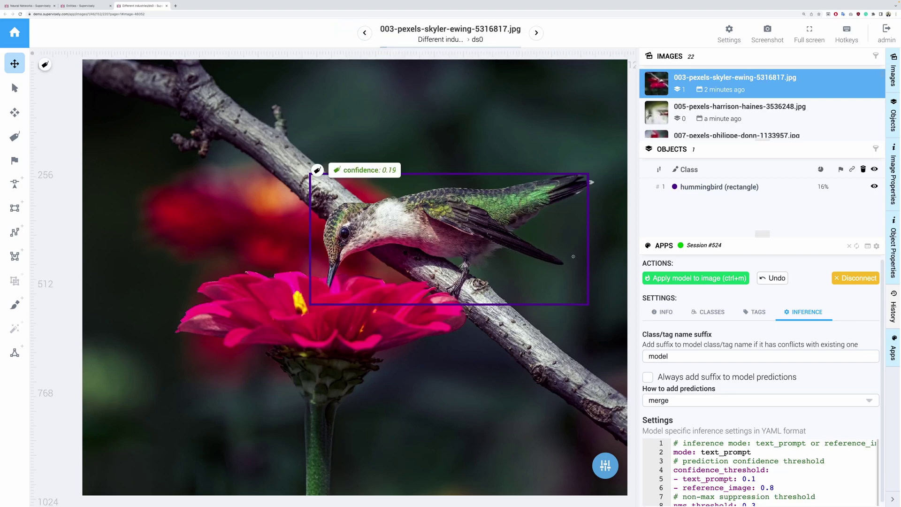
Apply the model to image 005 (two hummingbirds) and image 007 (nothing found)
key(shift+Right)
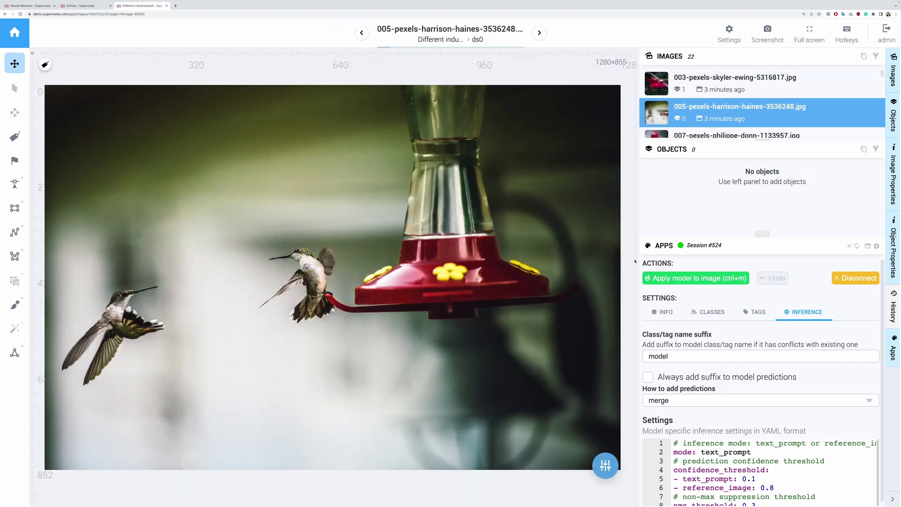
click(690, 279)
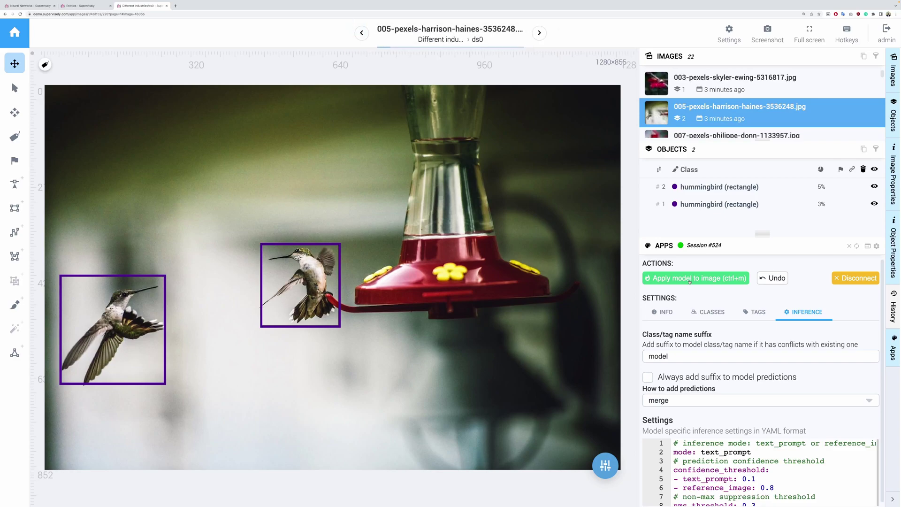
key(shift+period)
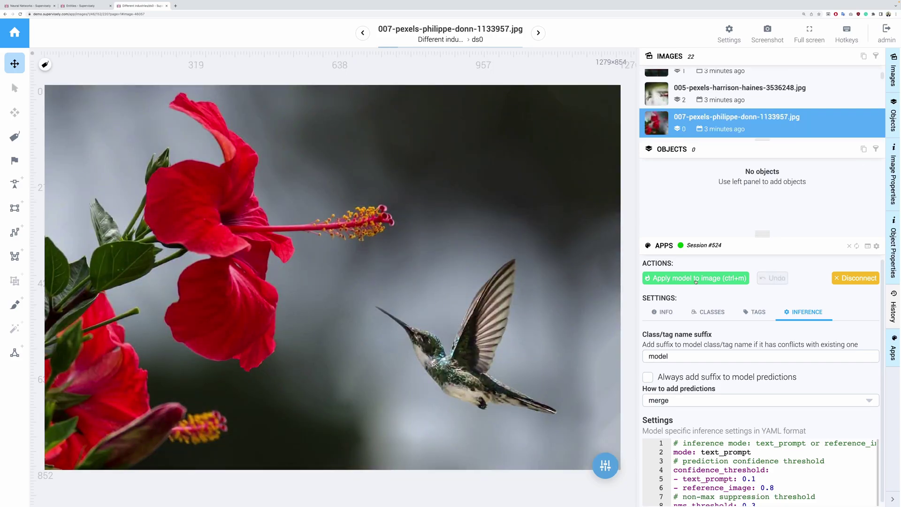
click(696, 279)
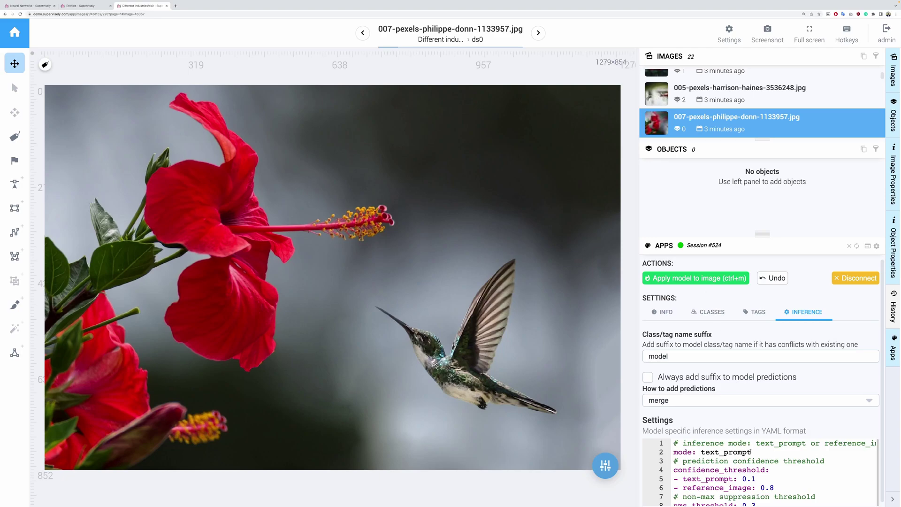
Change the text_prompt threshold from 0.1 to 0.05 and rerun the model on image 007
double_click(754, 478)
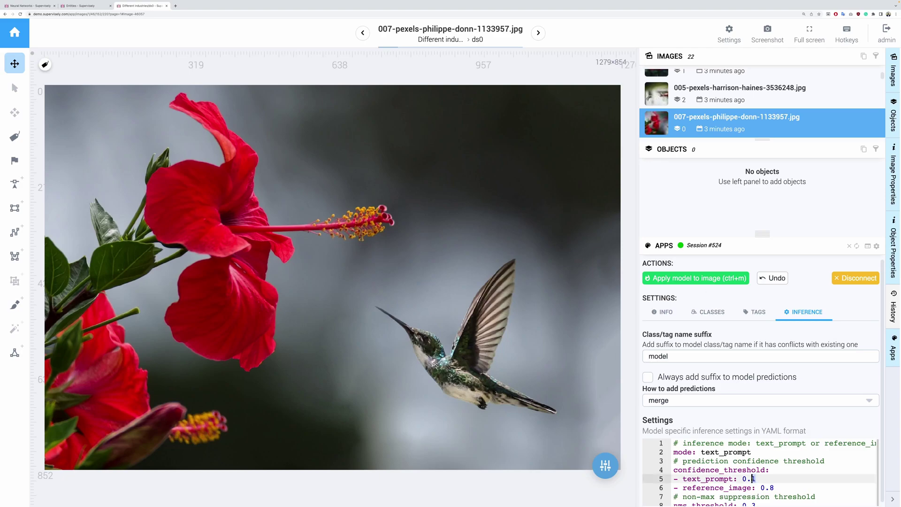
text(05)
click(703, 279)
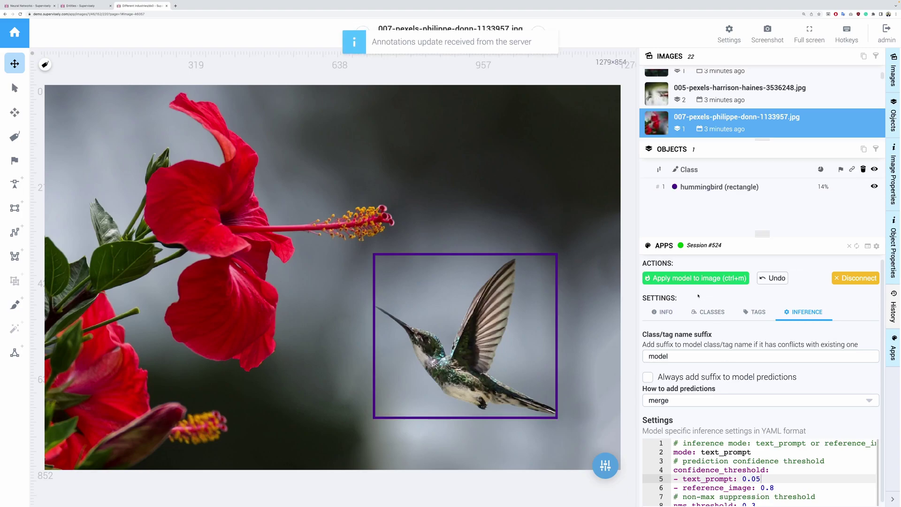
mouse_move(533, 309)
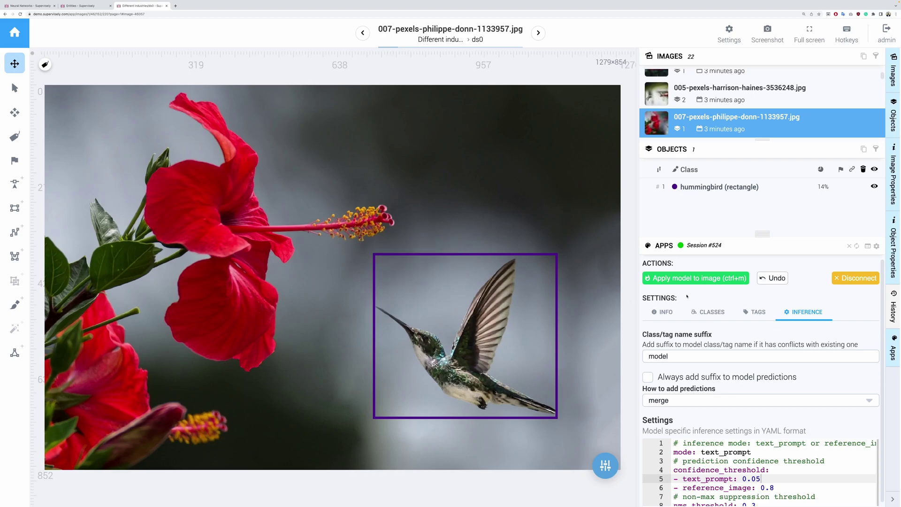
On image 008, create class 'butterfly' and draw a rectangle around one brown butterfly
key(shift+d)
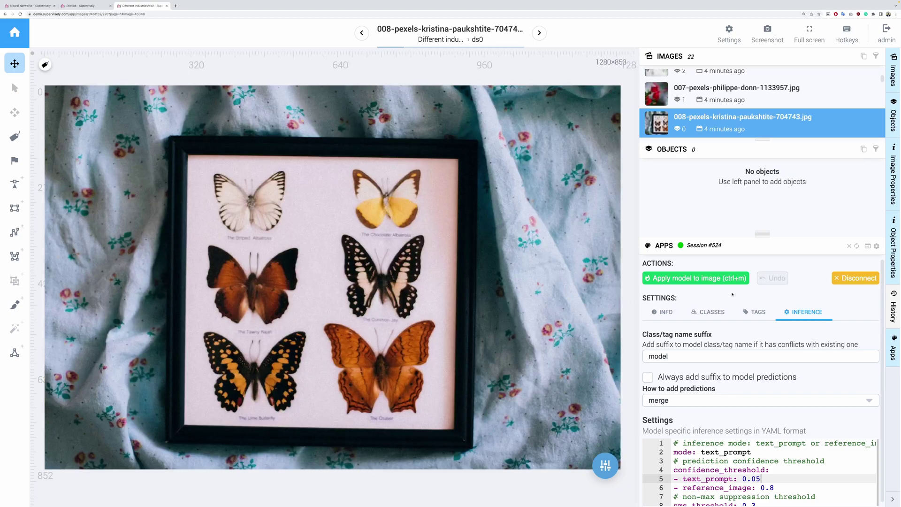
click(18, 210)
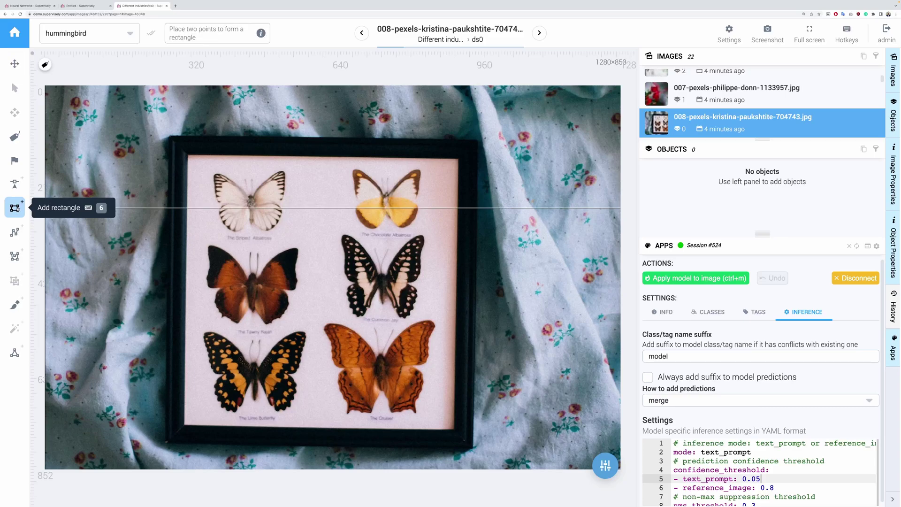
click(82, 33)
click(82, 60)
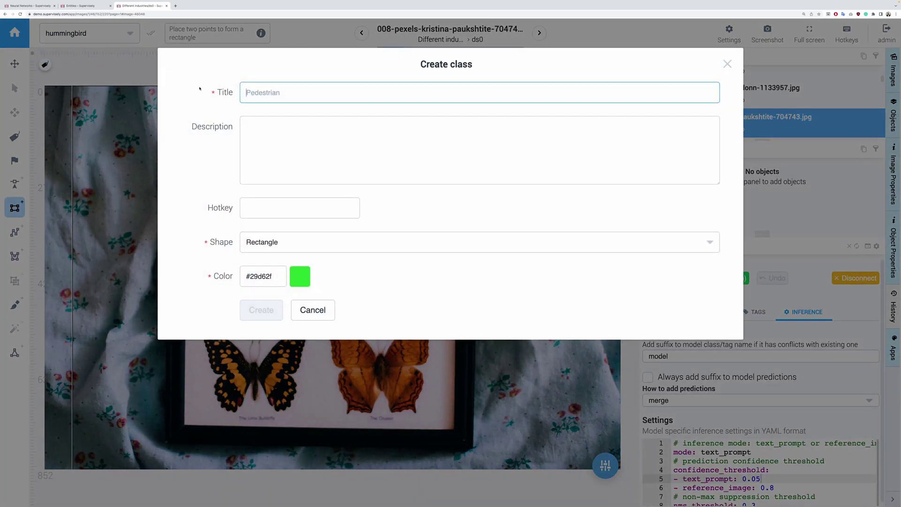
text(butterfly)
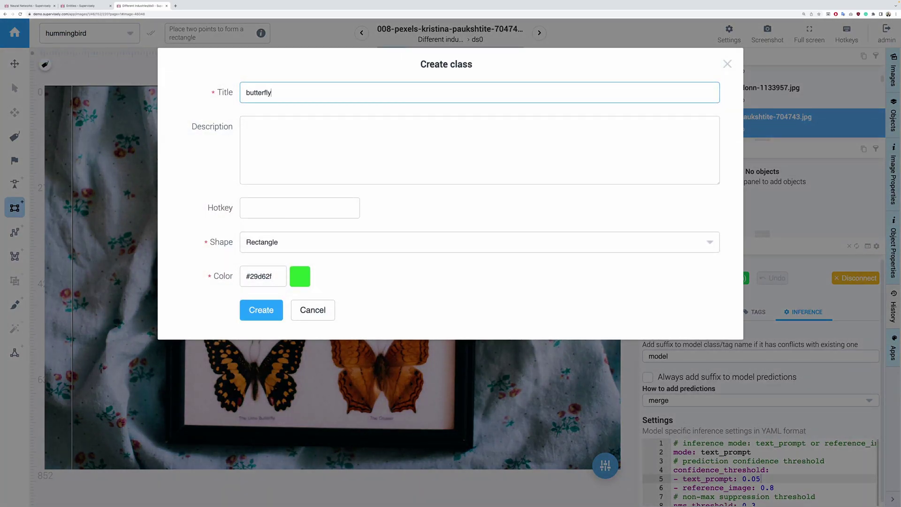
click(267, 304)
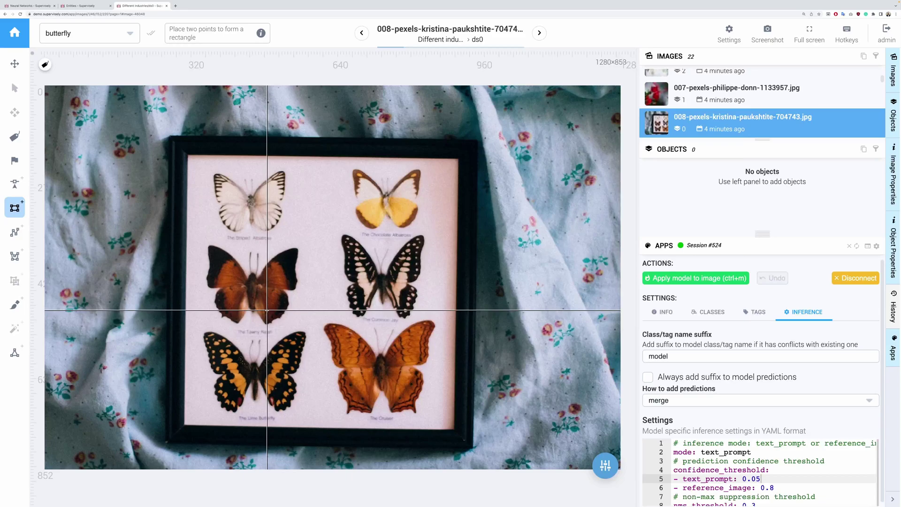
click(203, 242)
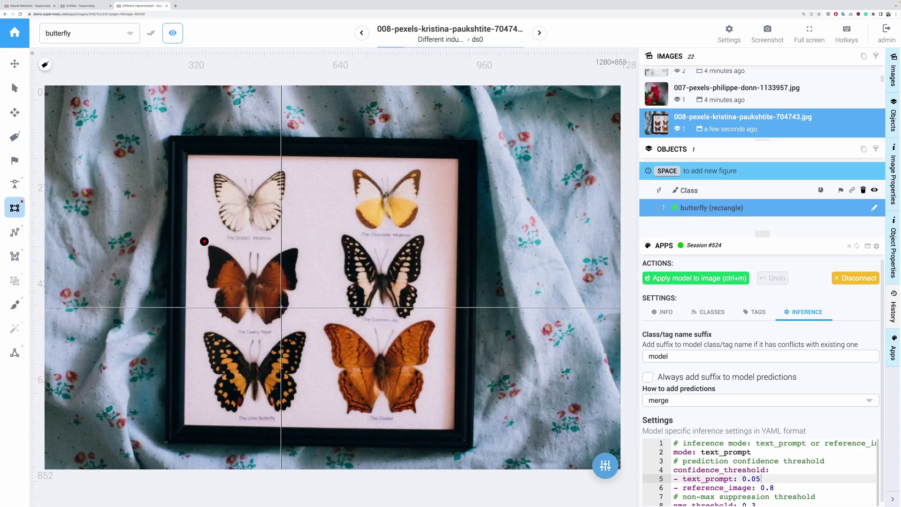
click(300, 326)
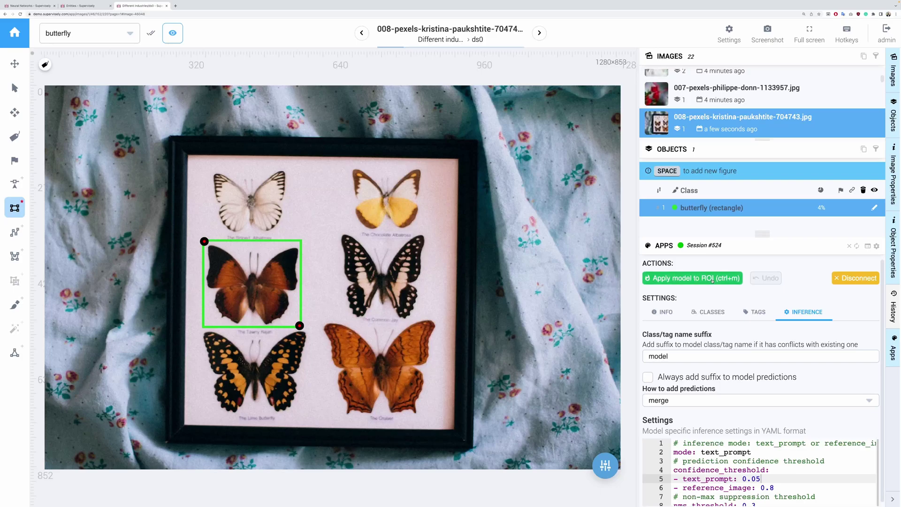
Switch inference mode to reference_image and apply the model using the butterfly box
click(712, 278)
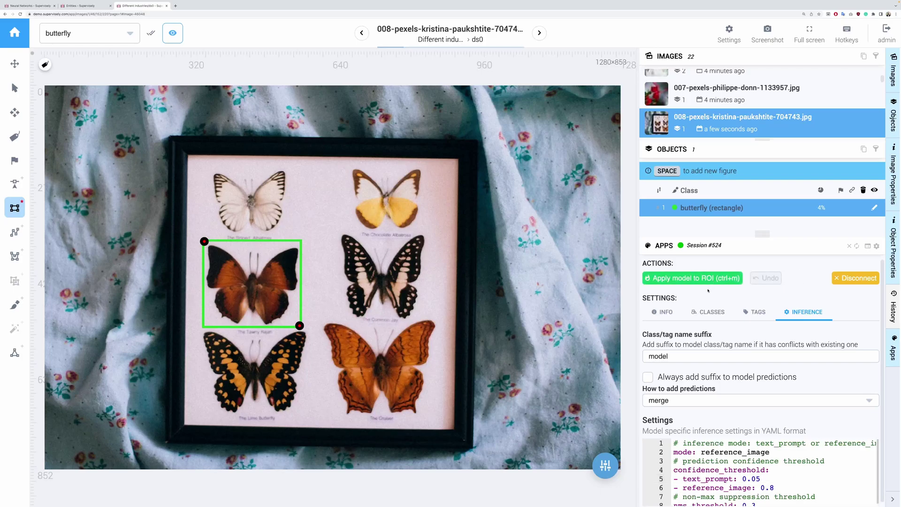
key(Escape)
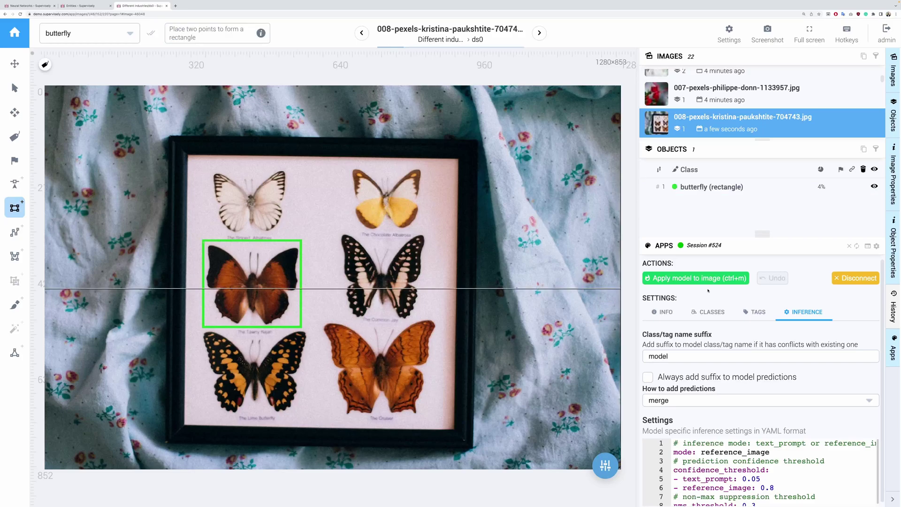
key(Escape)
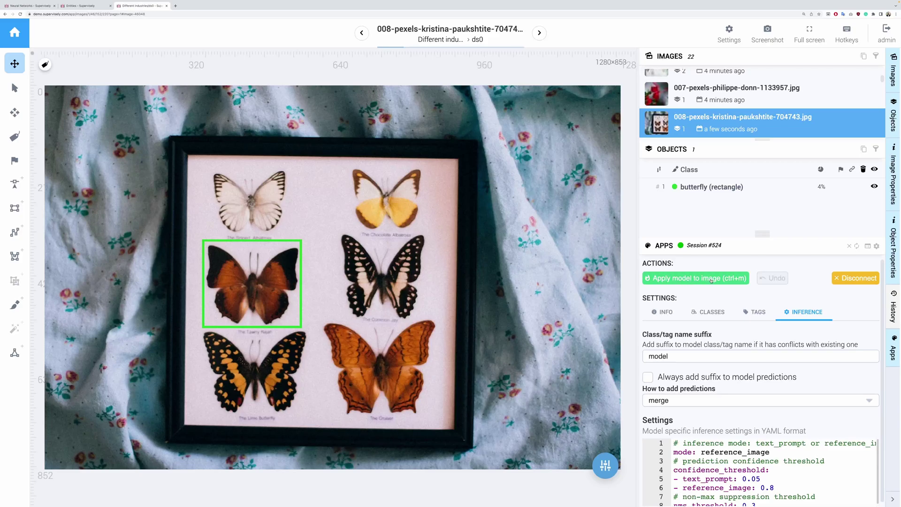
click(711, 279)
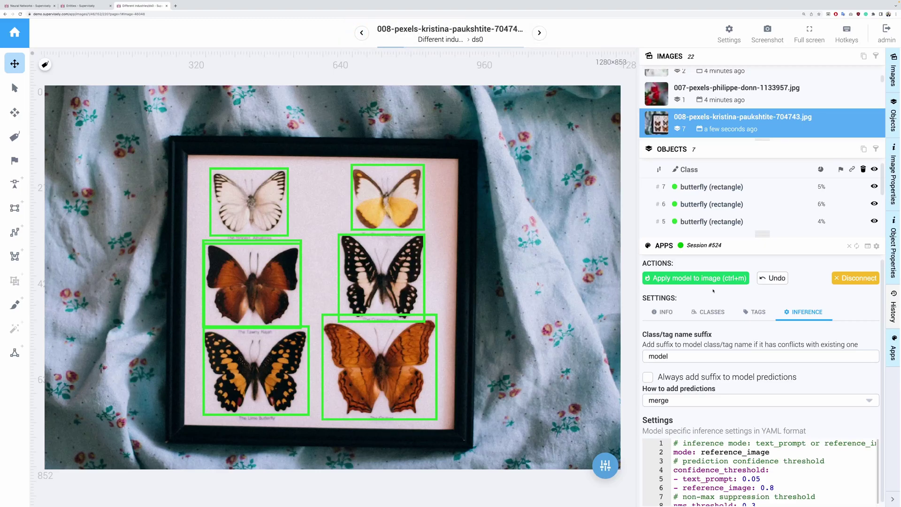
Run the model with Ctrl+M on images 009 and 010, then move to image 014-Aerial Sheep
key(shift+Right)
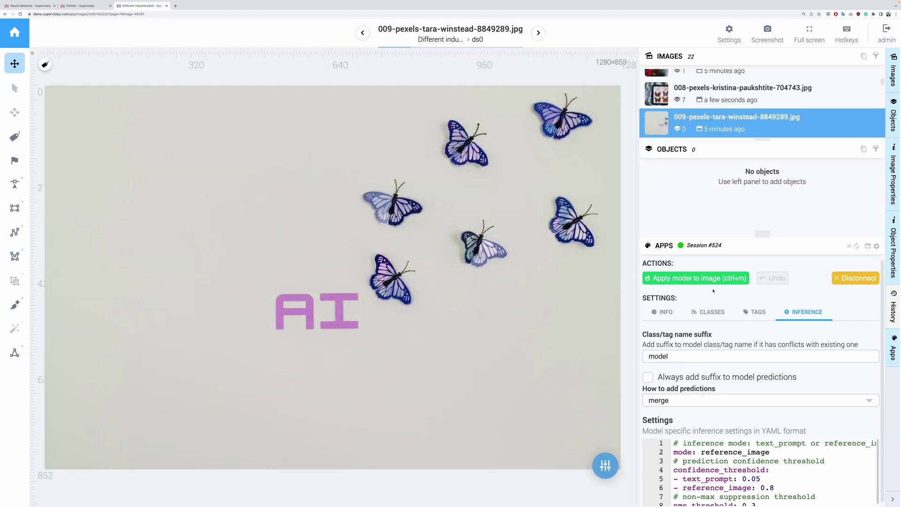
key(ctrl+m)
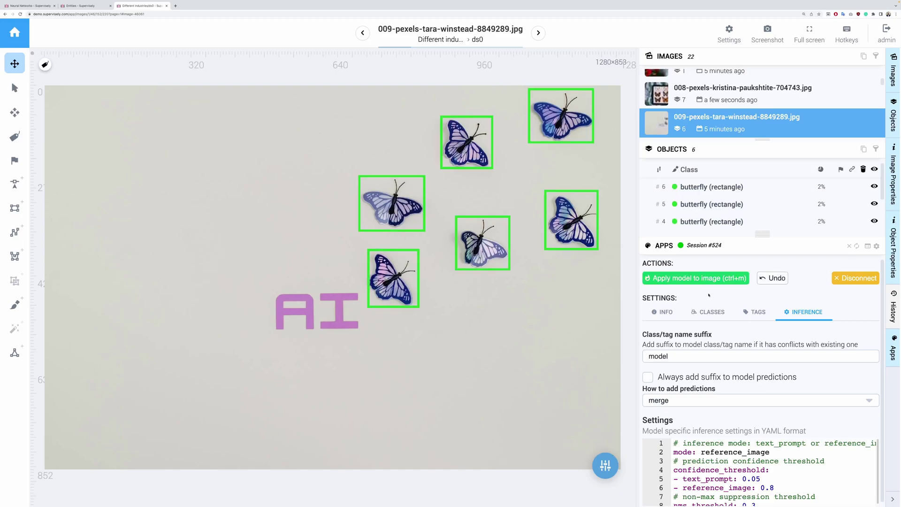
key(shift+Right)
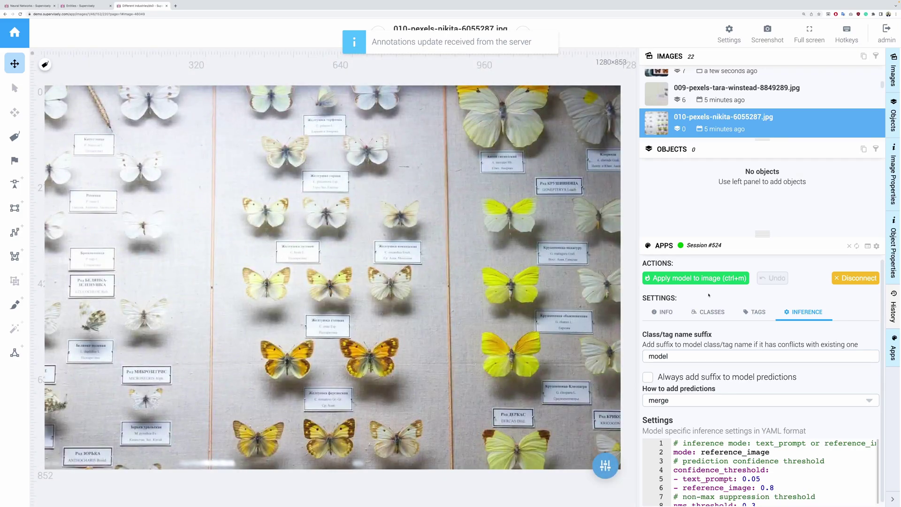
key(ctrl+m)
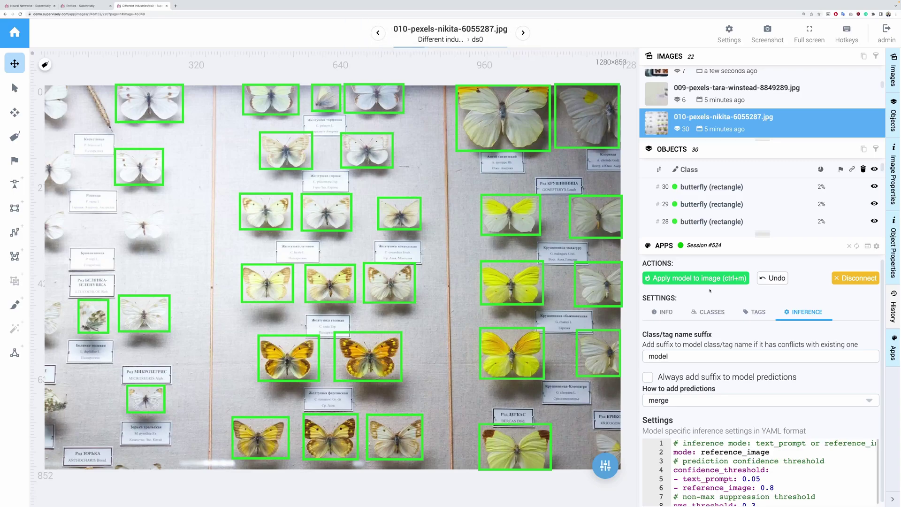
key(shift+d)
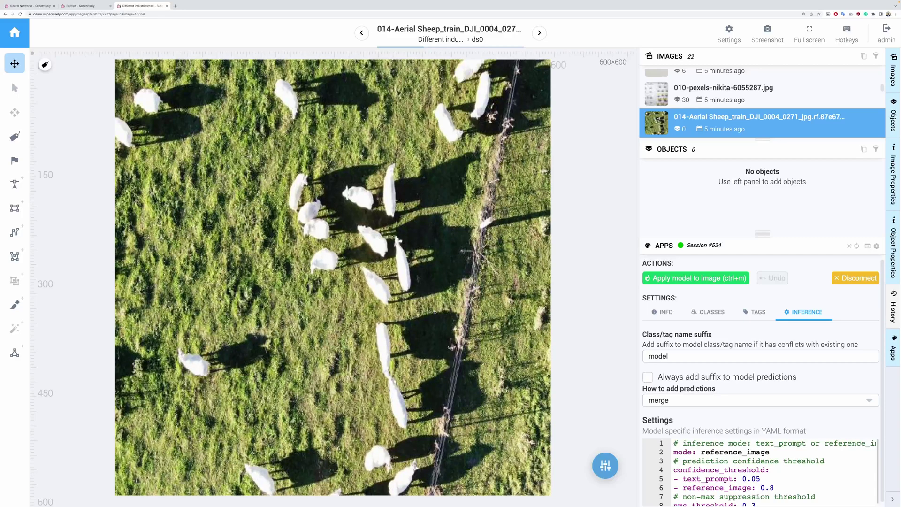
Create a 'sheep' class and draw a reference rectangle around one sheep
click(15, 207)
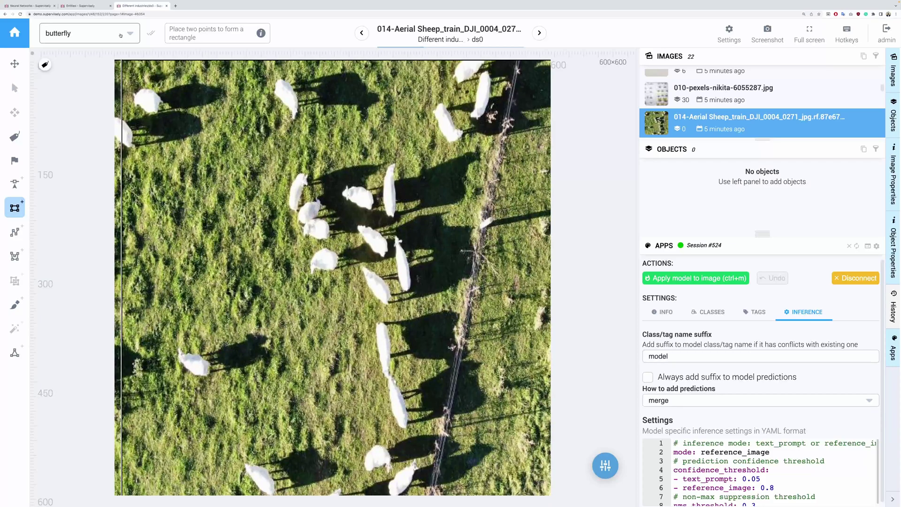
click(120, 35)
click(66, 56)
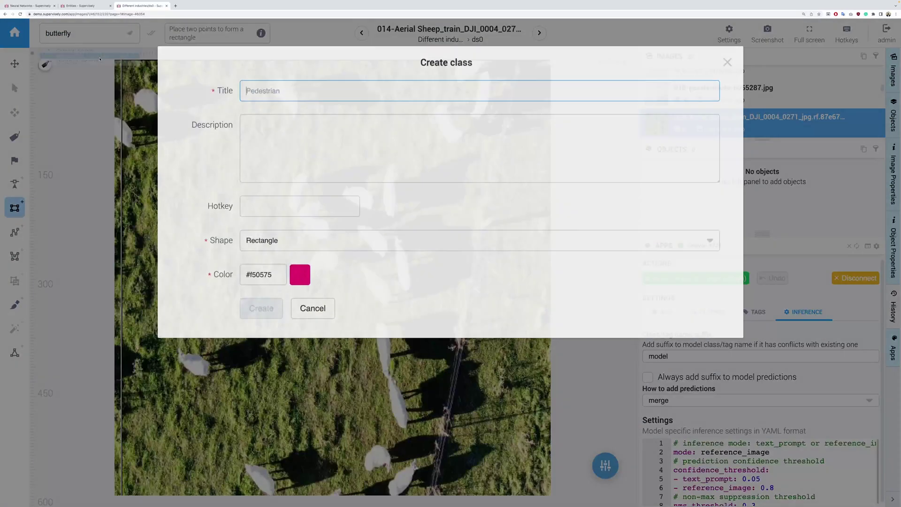
text(sheep)
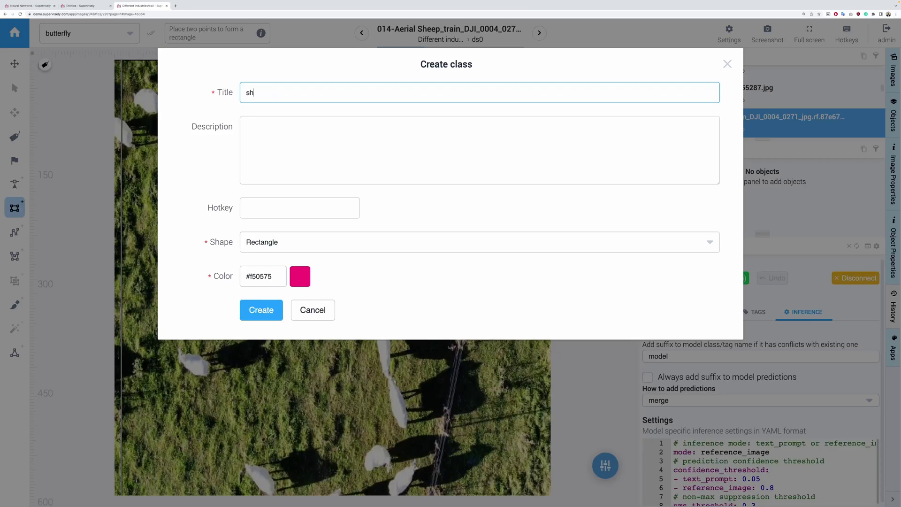
click(261, 309)
click(359, 265)
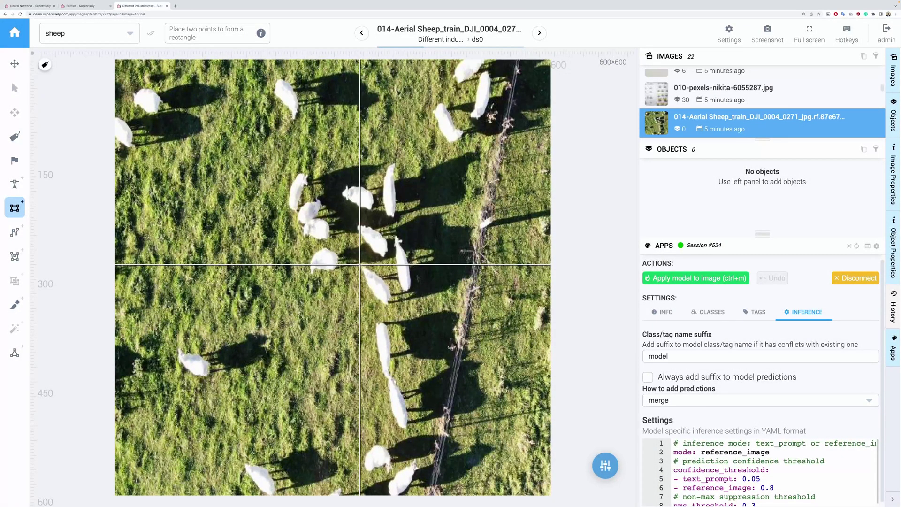
click(391, 305)
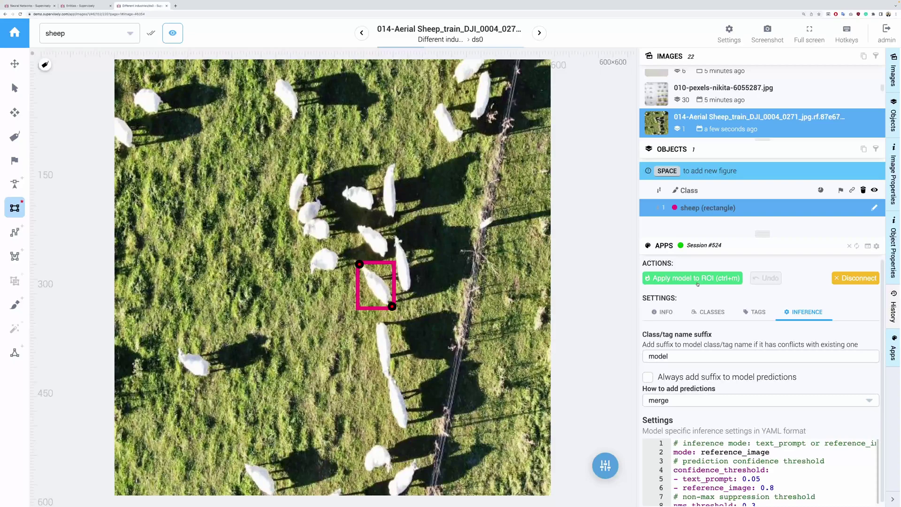
Run OWL-ViT from the sheep reference box, producing 23 sheep rectangles
click(698, 282)
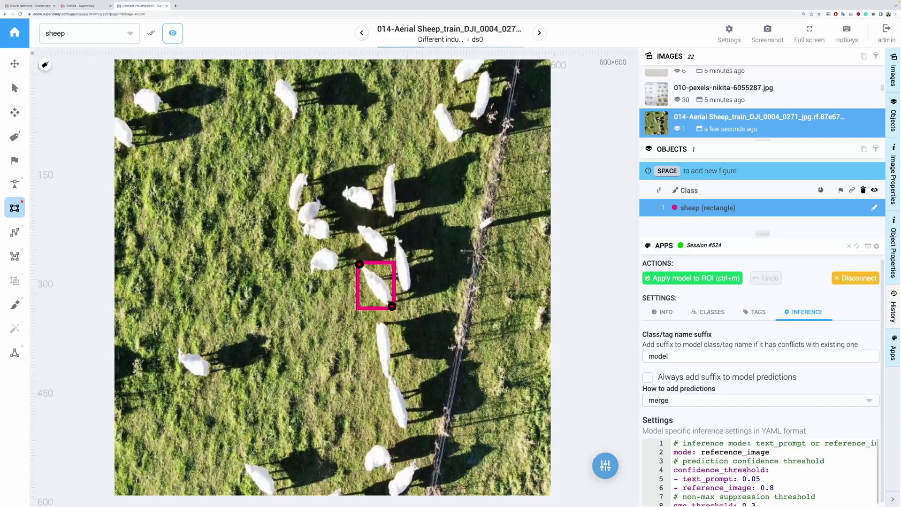
click(14, 64)
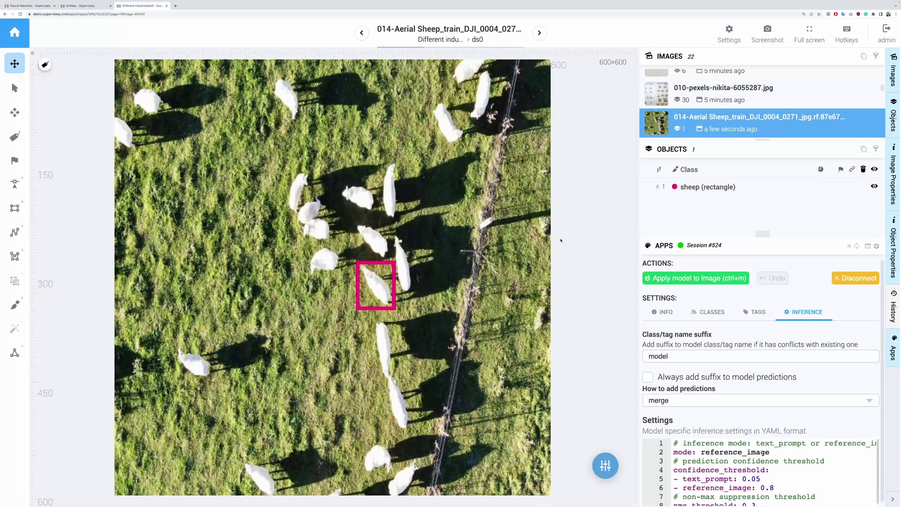
click(693, 280)
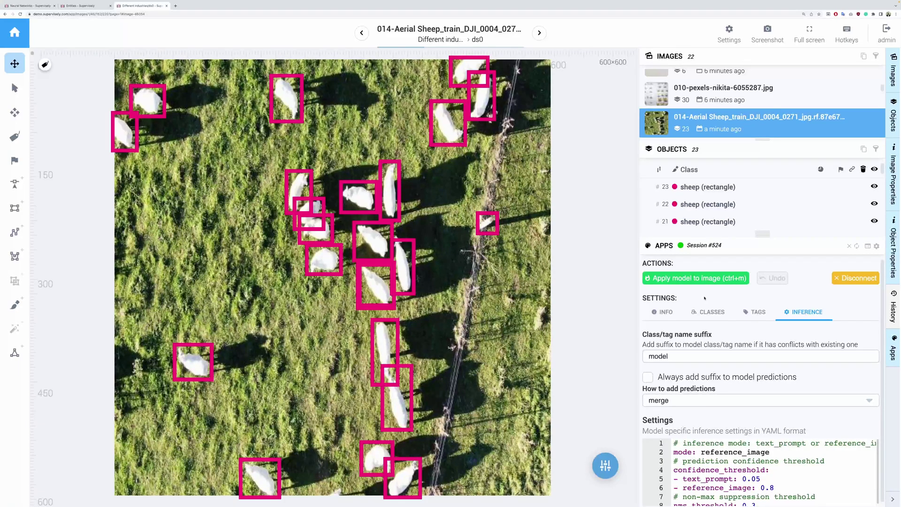
Move to the bottles image and create a new 'bottle' class
key(shift+d)
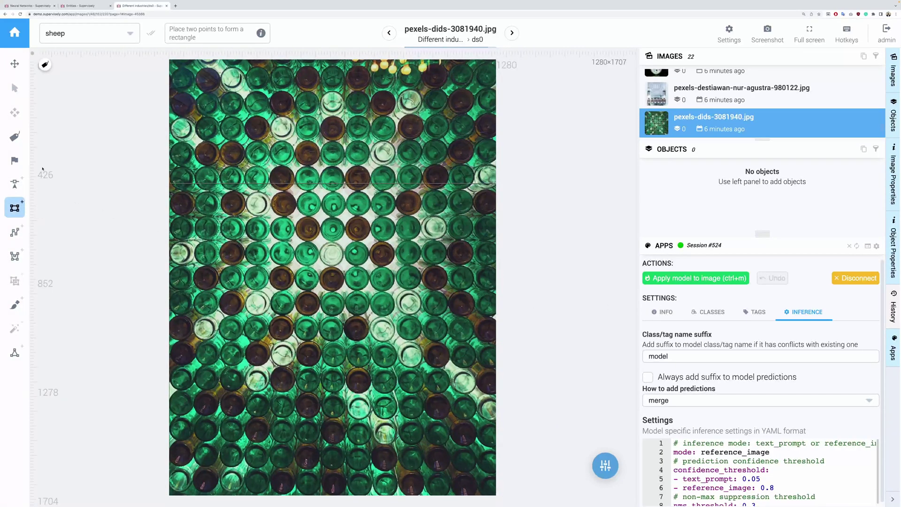
click(70, 34)
click(72, 60)
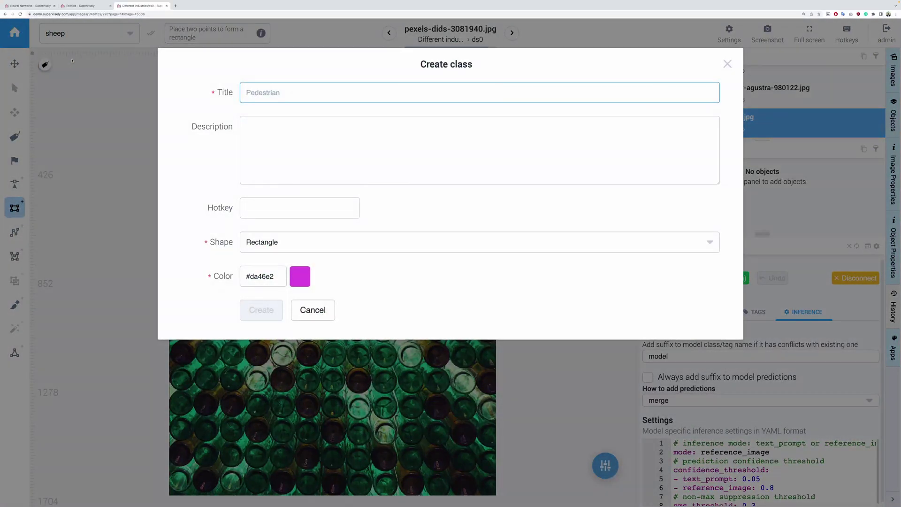
text(bottle)
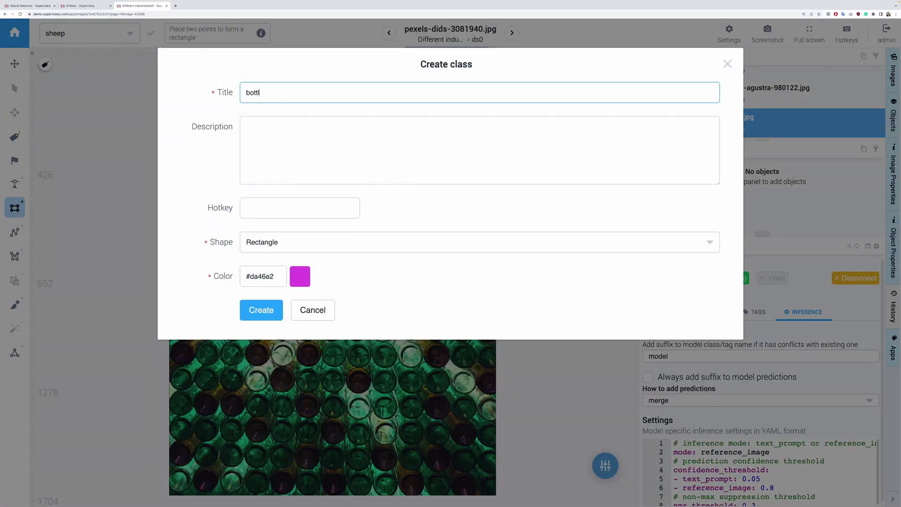
click(261, 310)
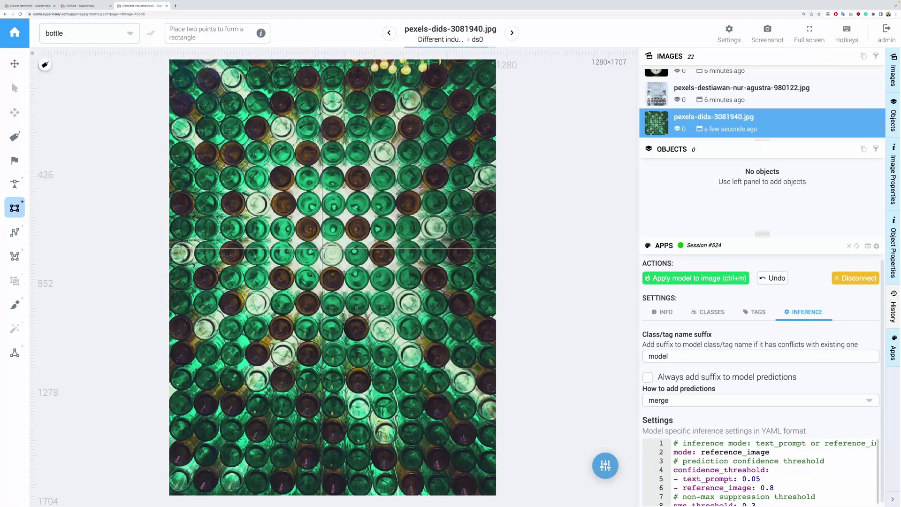
Draw a reference box around the white bottle and apply the model to the image
scroll(322, 244, up, 5)
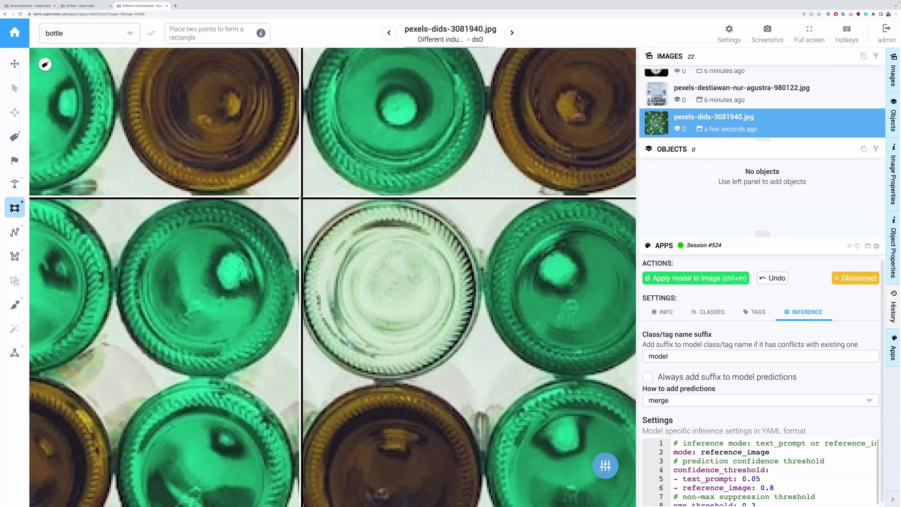
double_click(300, 196)
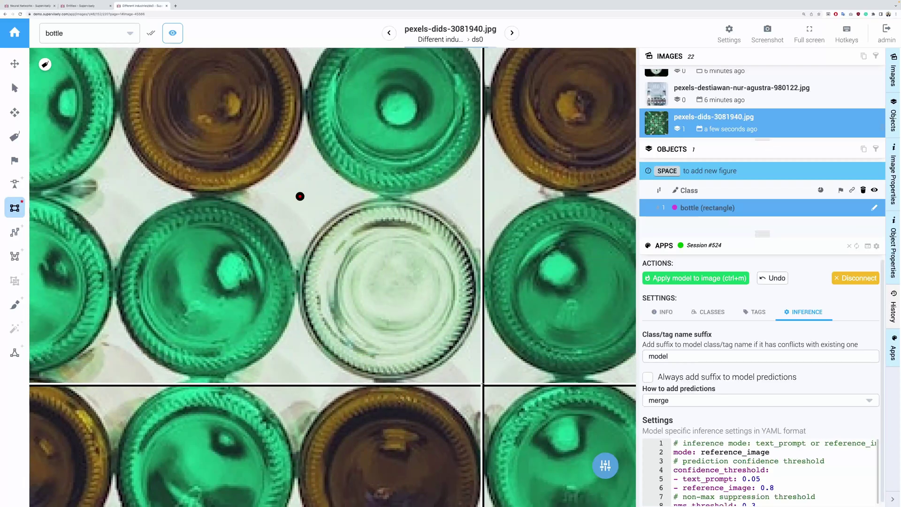
click(480, 381)
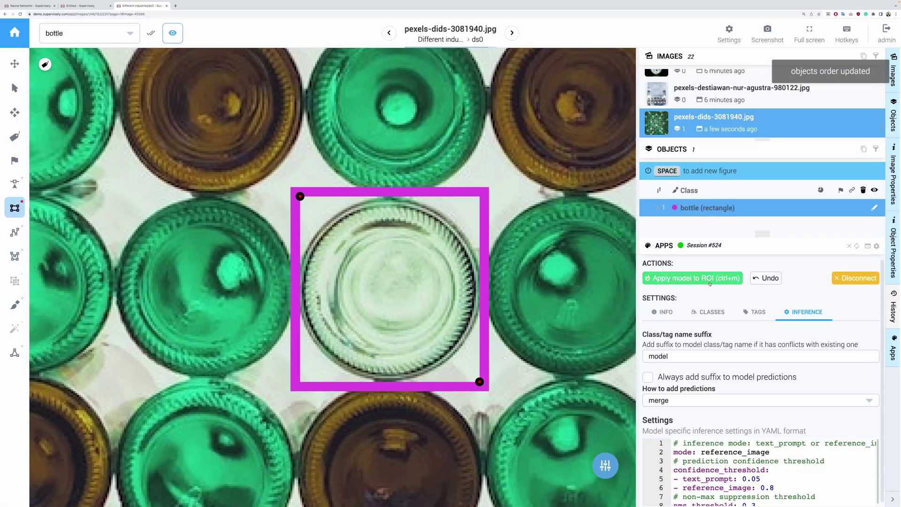
click(709, 280)
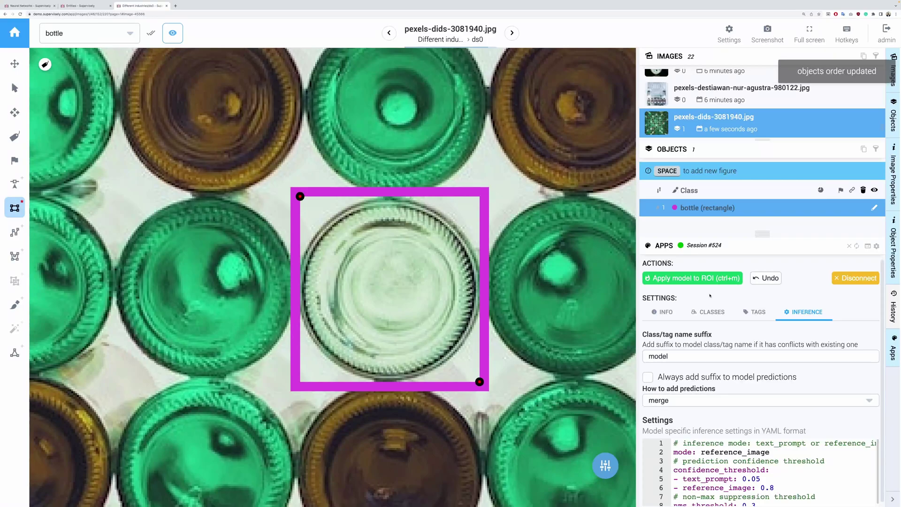
key(Escape)
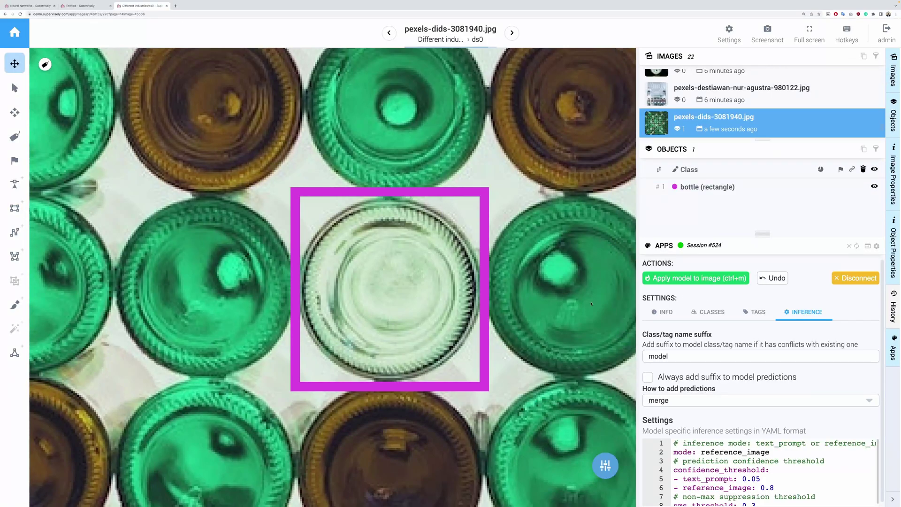
scroll(591, 303, down, 8)
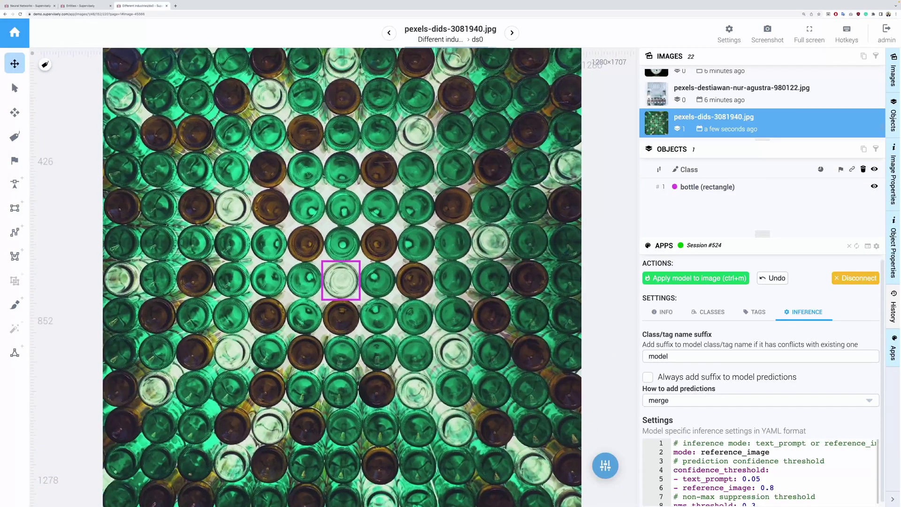
click(695, 280)
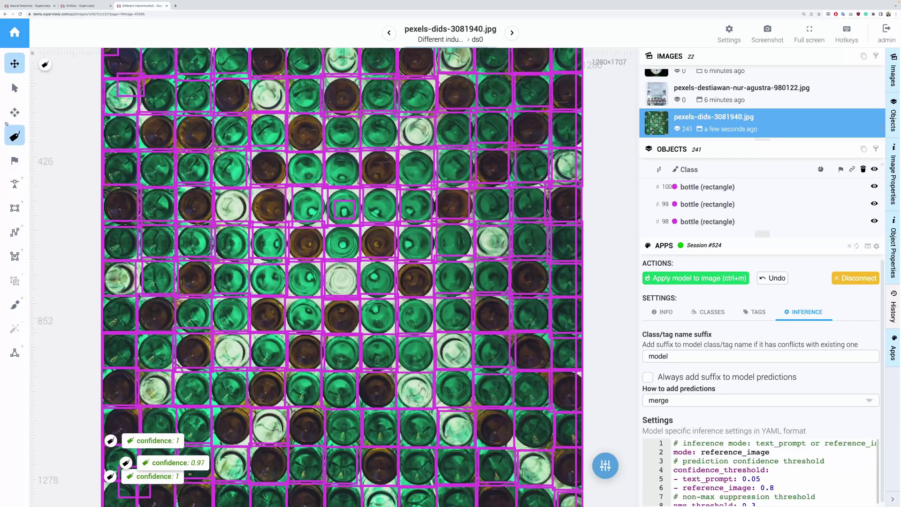
Delete the stray bottle box in the bottom-left corner, leaving 240 bottles
click(15, 88)
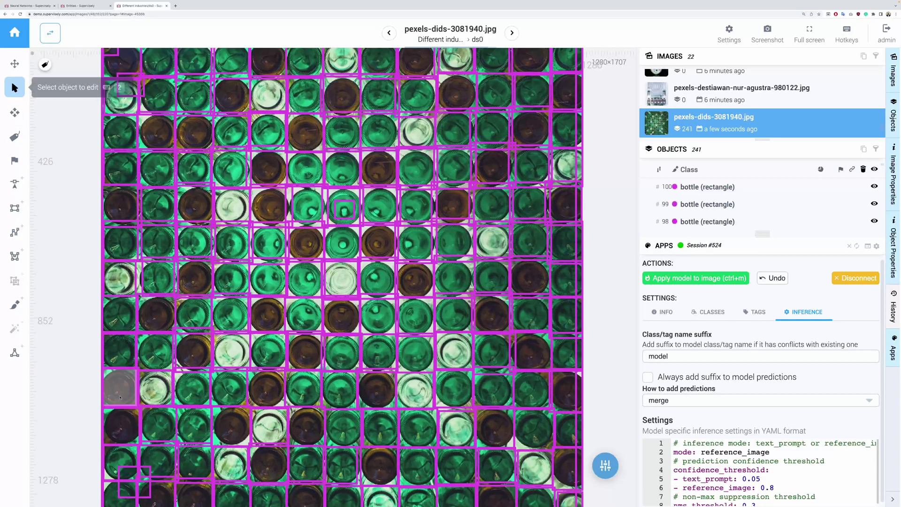
click(129, 472)
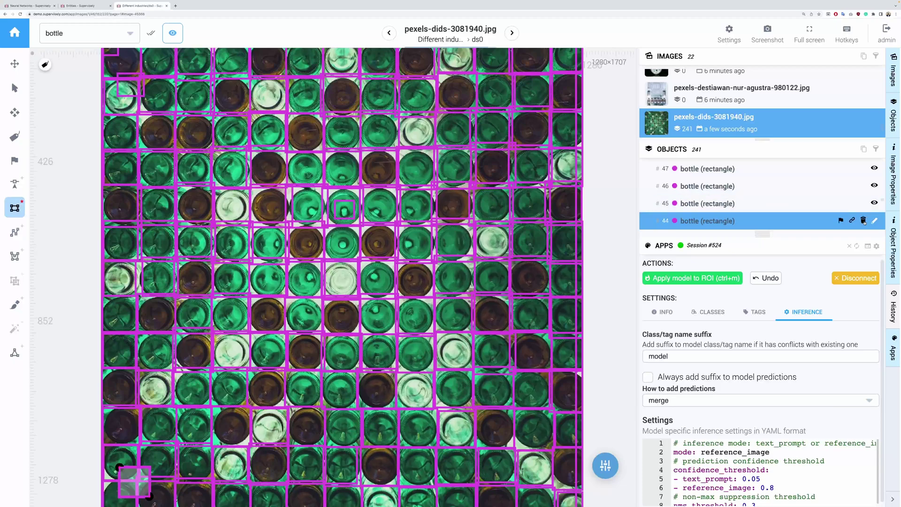
click(862, 222)
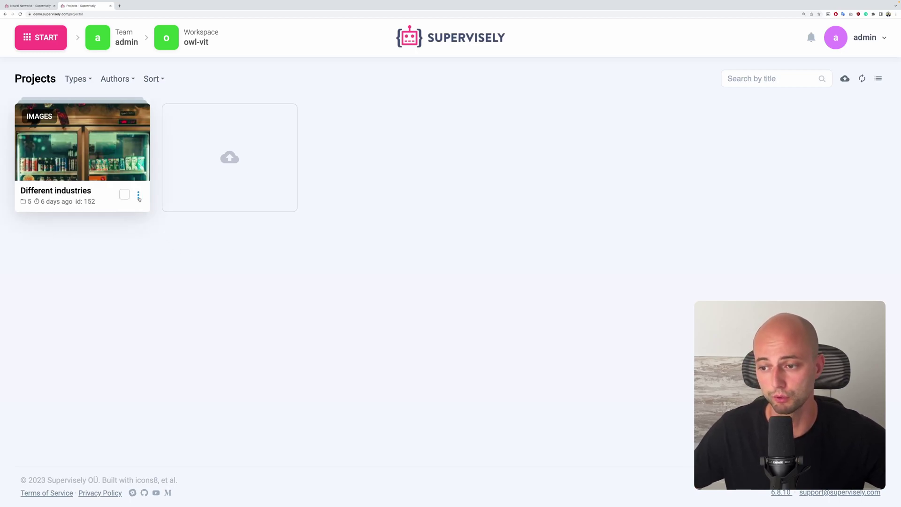
Bring up the Neural Networks apps menu for the Different industries project
click(139, 195)
mouse_move(118, 318)
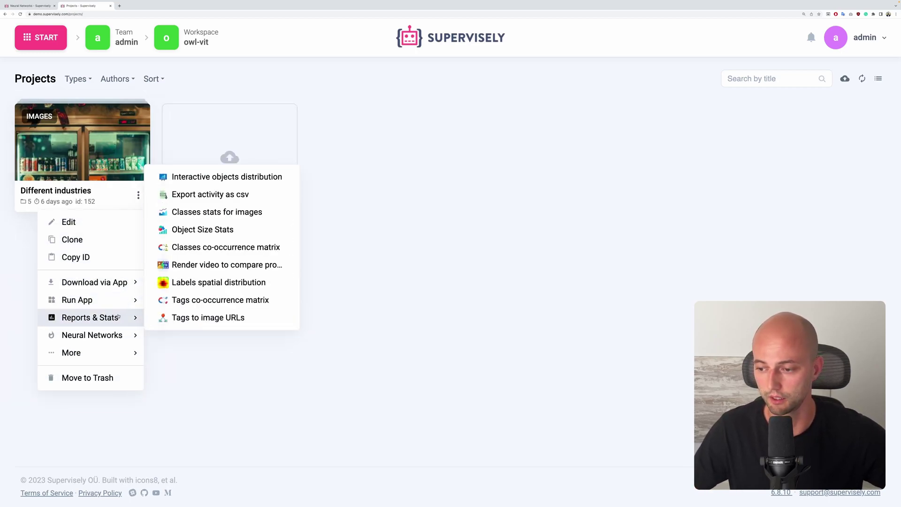
mouse_move(114, 335)
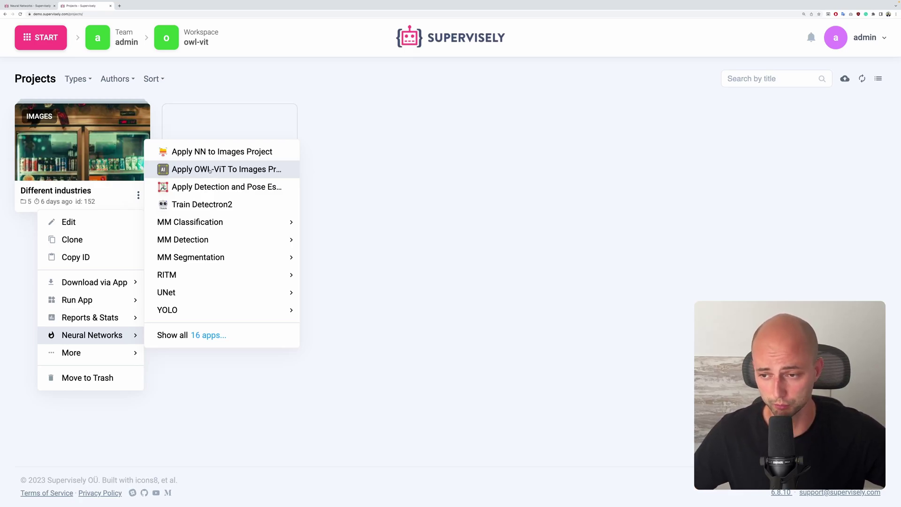
Search 'owl', run Apply OWL-ViT To Images Project, and open its new session
click(204, 336)
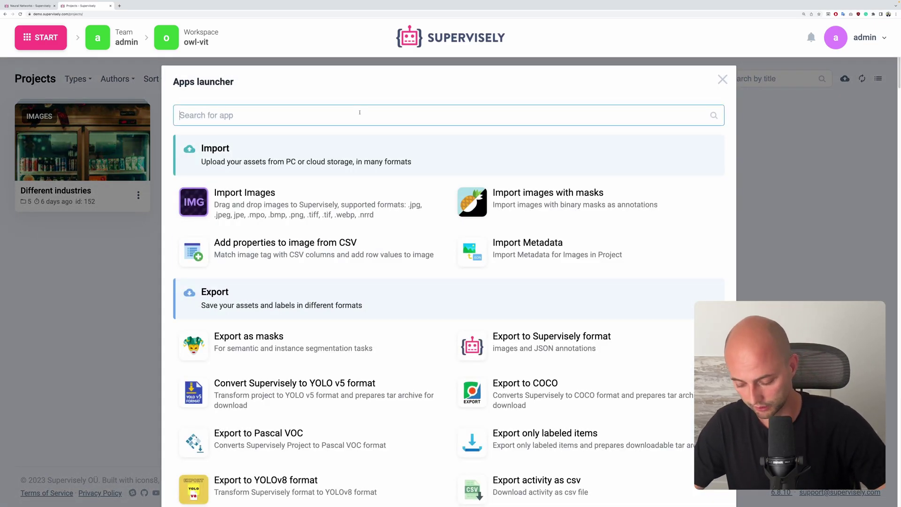
text(owl)
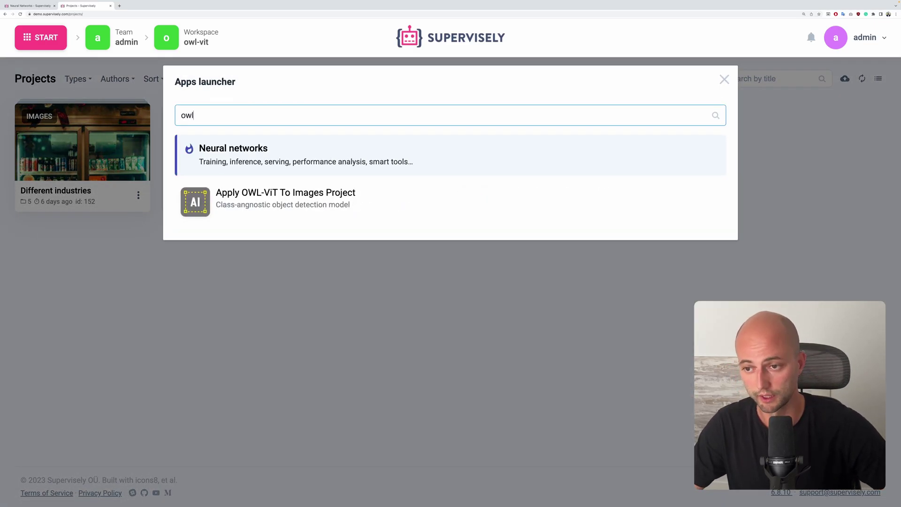
click(282, 205)
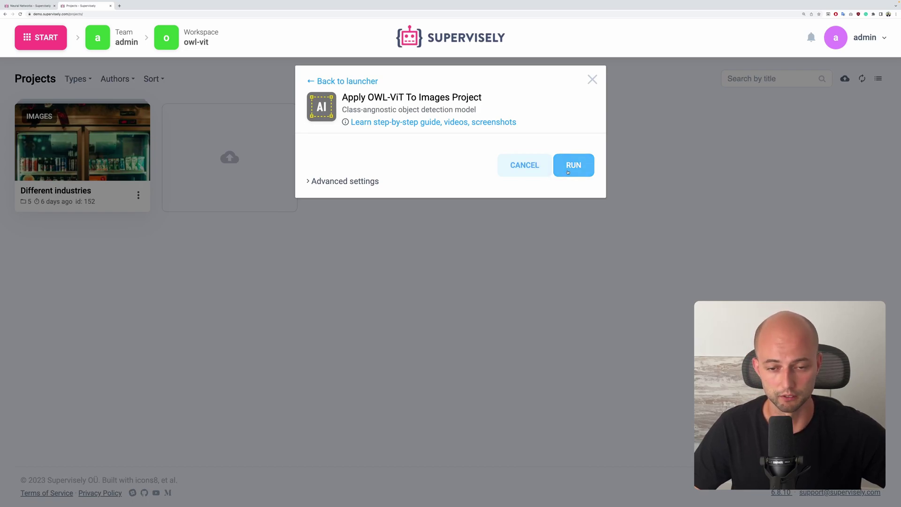
click(567, 172)
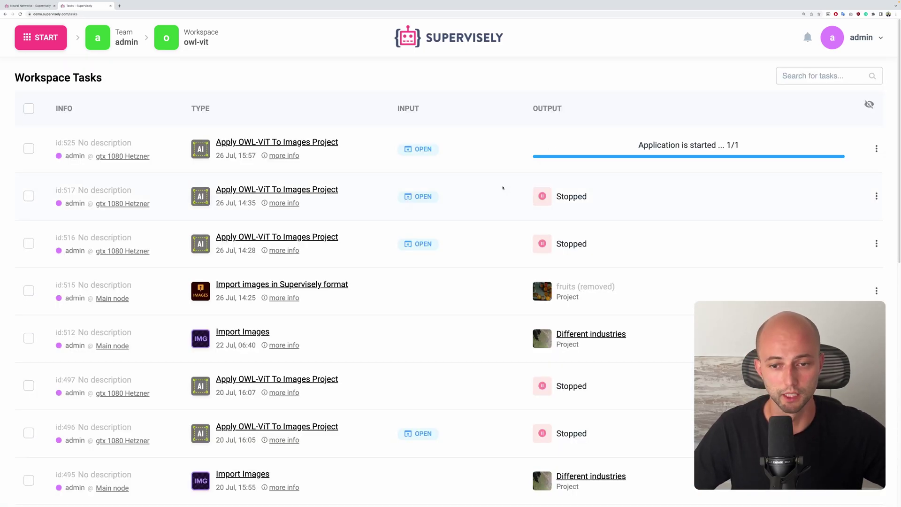
click(420, 149)
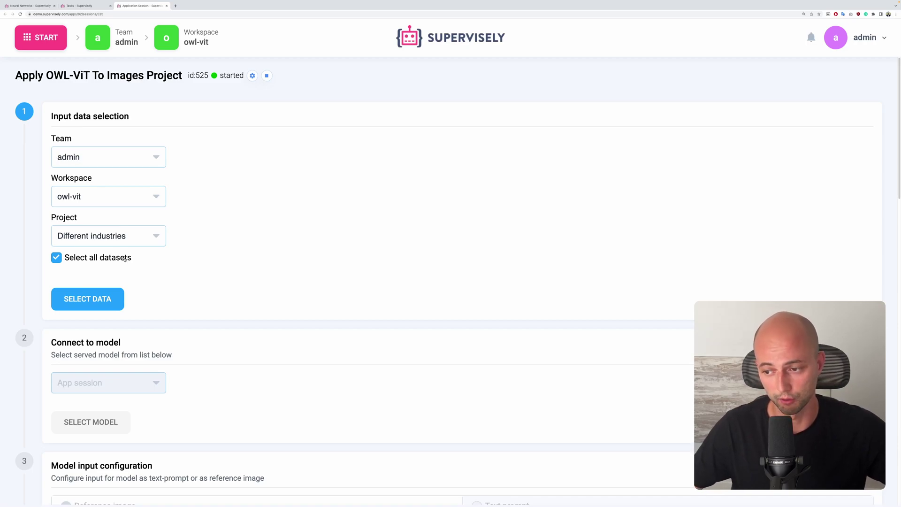
Select only the Water Meters dataset as the app's input data
click(125, 259)
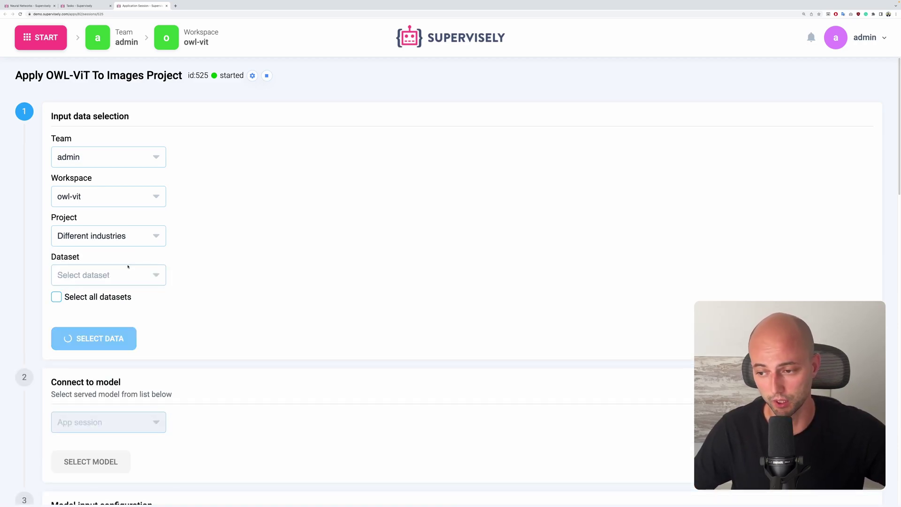
click(123, 275)
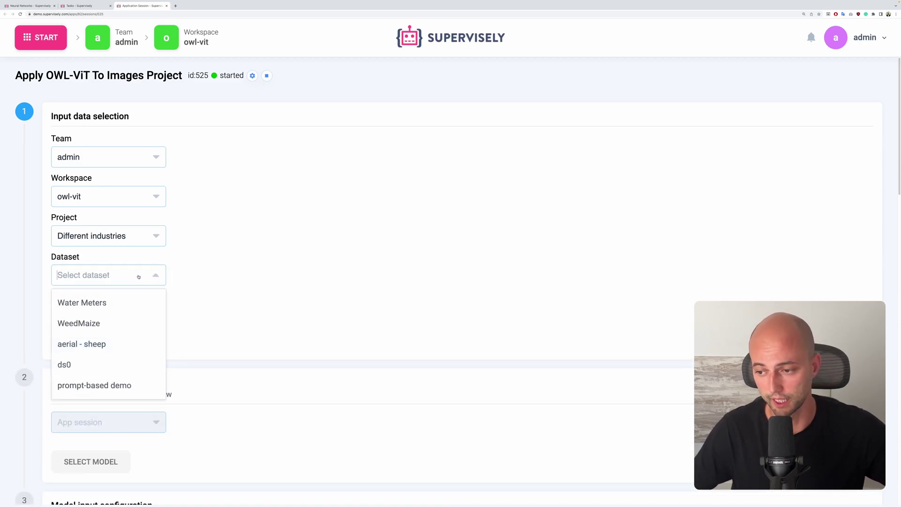
click(96, 303)
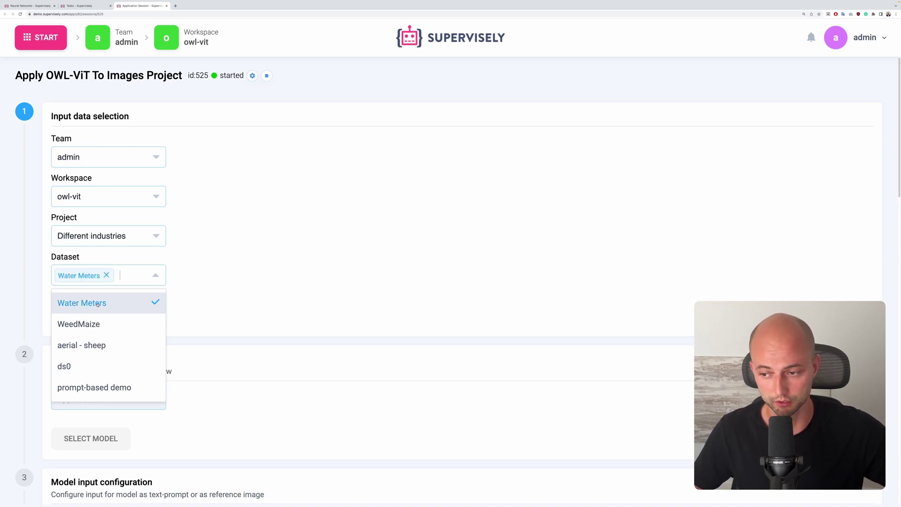
click(245, 270)
click(108, 337)
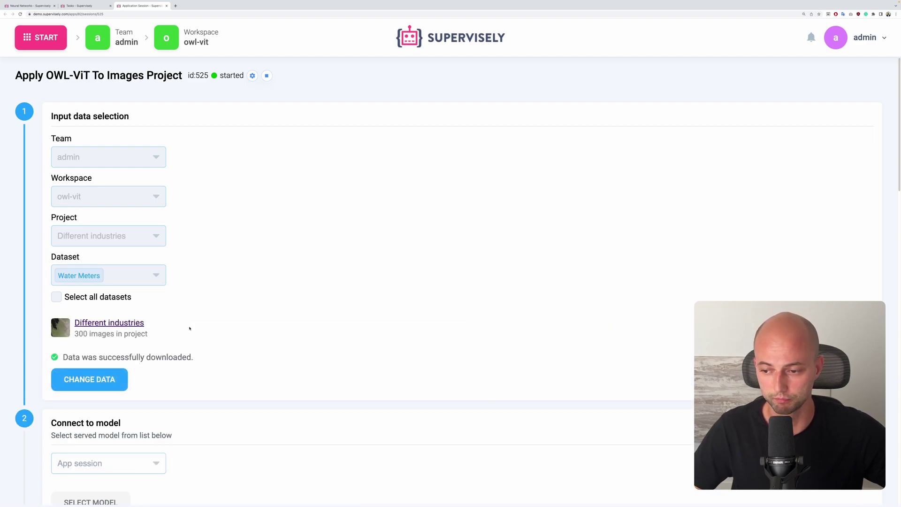
Connect the app to the Serve OWL-ViT-523 model session
scroll(219, 334, down, 5)
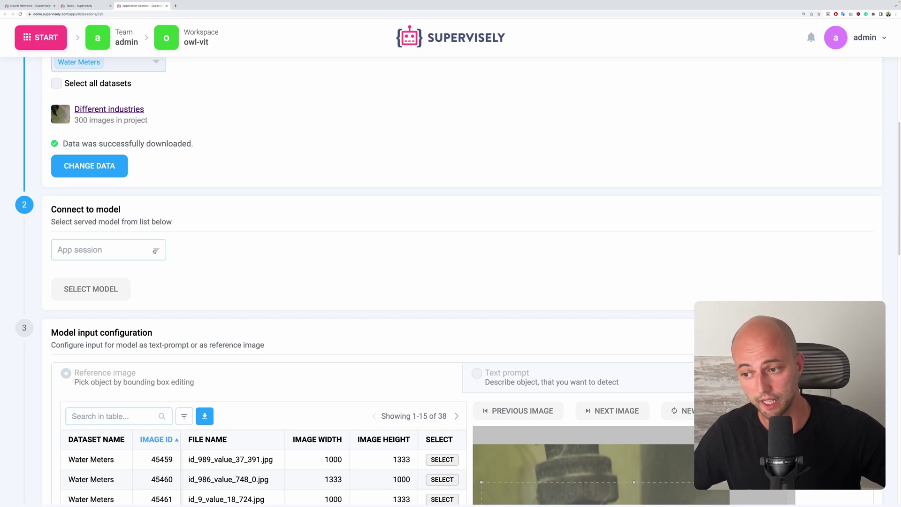
click(155, 251)
click(98, 276)
click(117, 291)
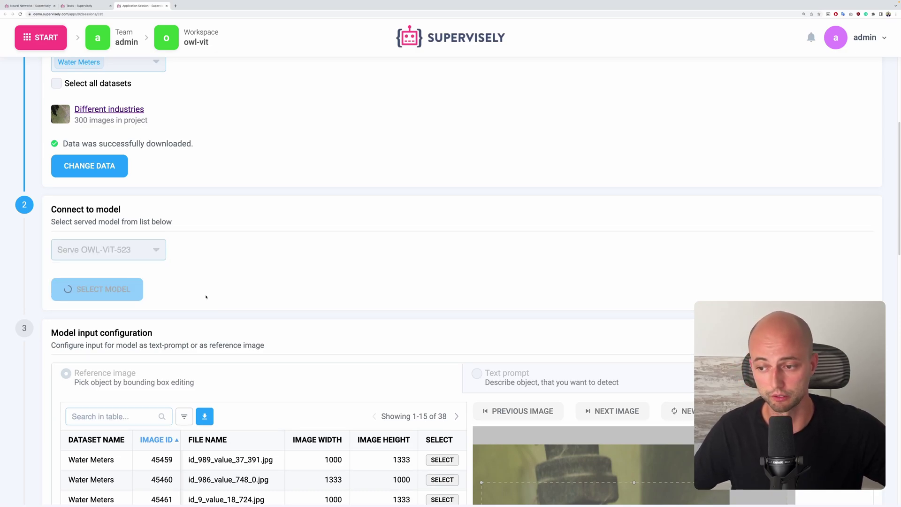
scroll(267, 314, down, 2)
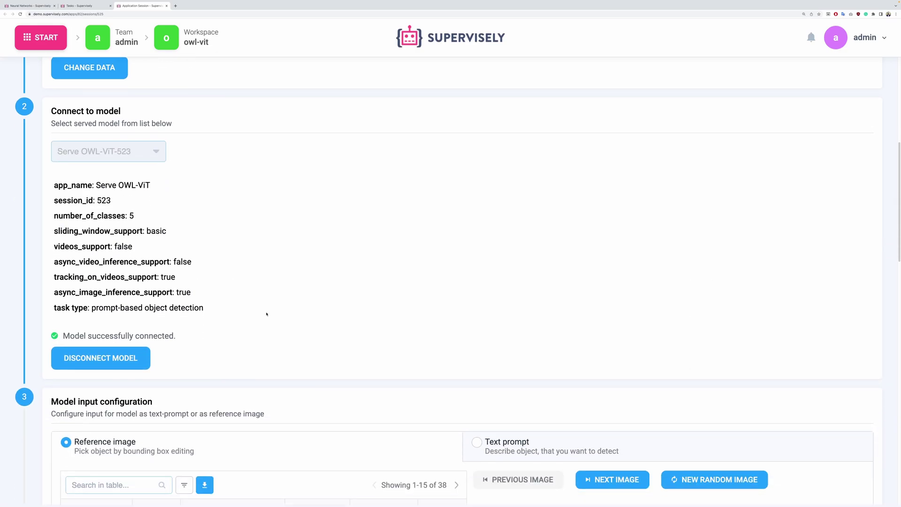
scroll(267, 314, down, 2)
Preview images 45459 through 45462 as reference image candidates
scroll(268, 313, down, 5)
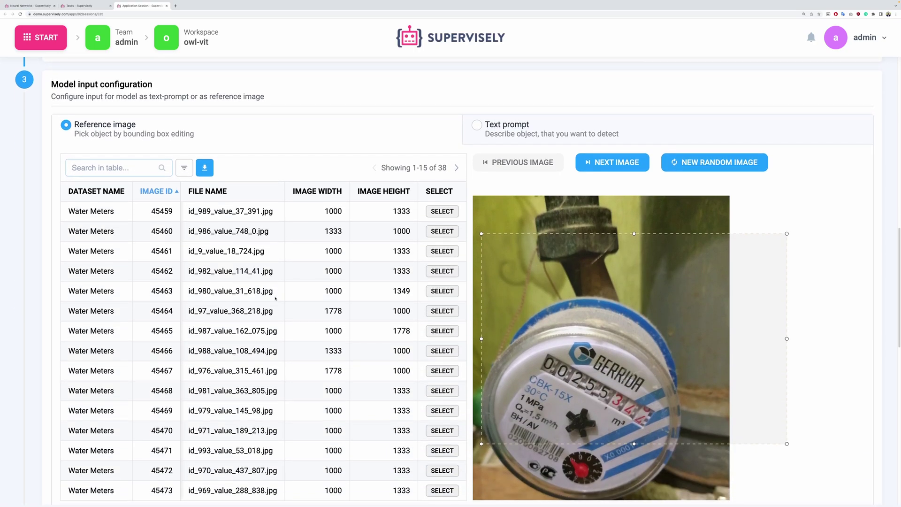
click(438, 212)
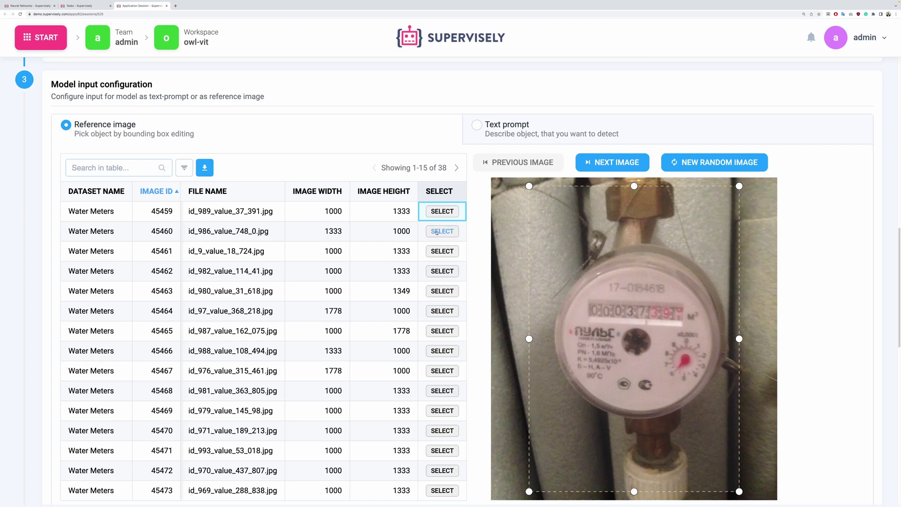
click(436, 233)
click(439, 252)
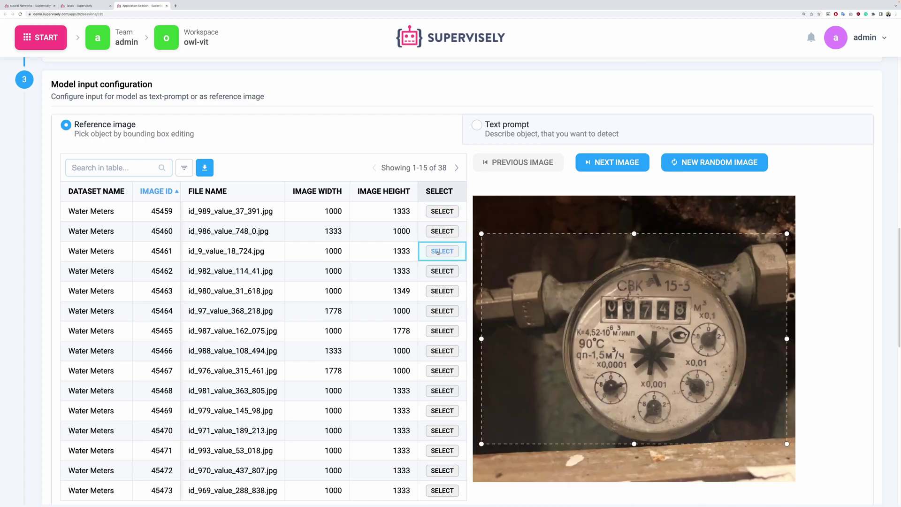
click(440, 272)
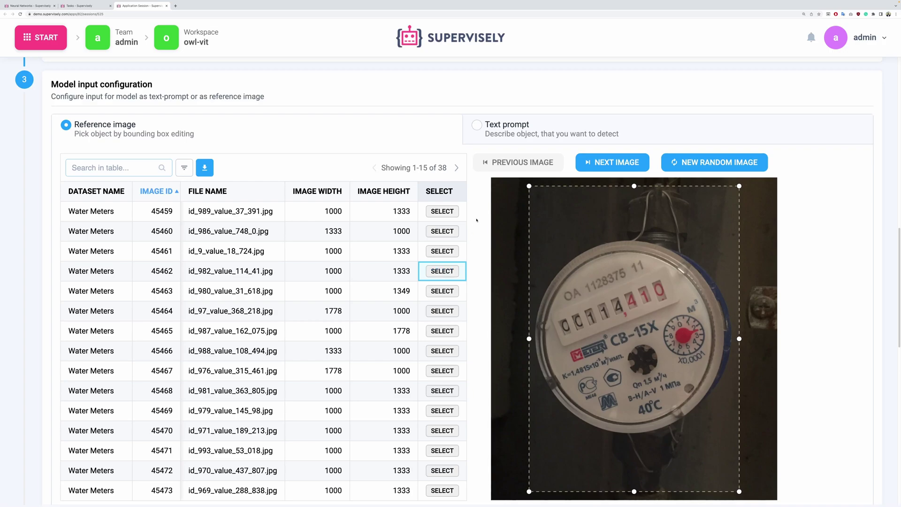
Drag the reference box corners to frame the meter dial, keeping Reference image mode
drag(529, 186, 533, 239)
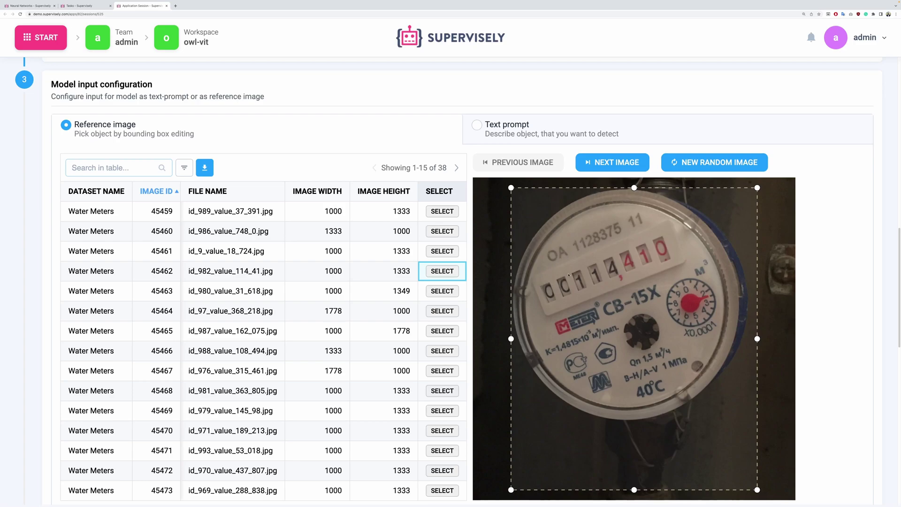
drag(757, 489, 747, 422)
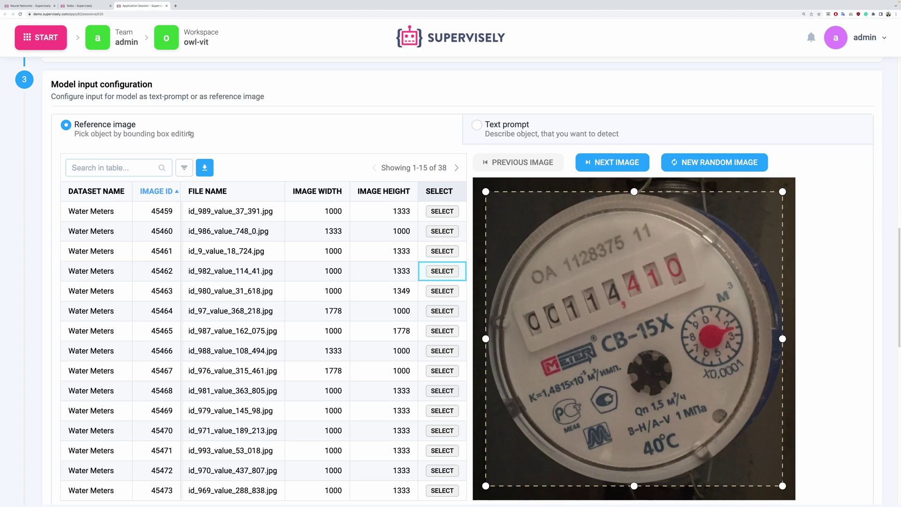
click(477, 125)
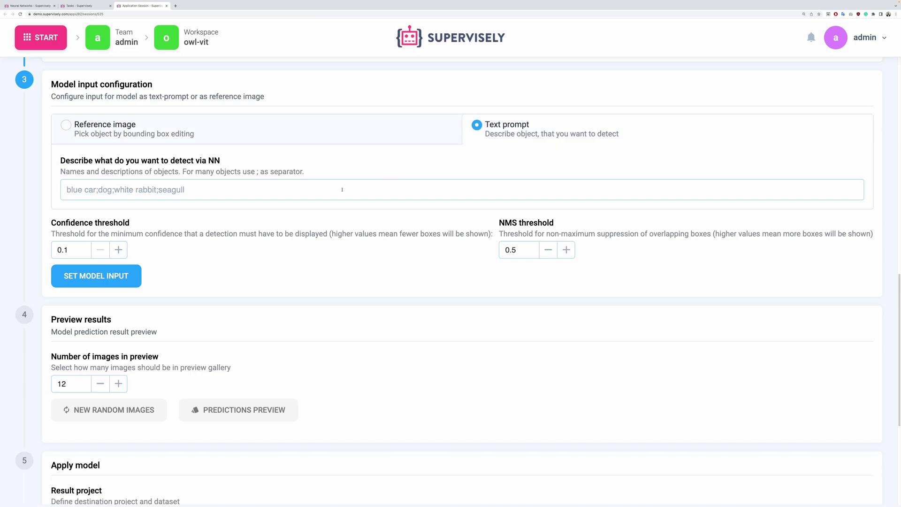
click(116, 128)
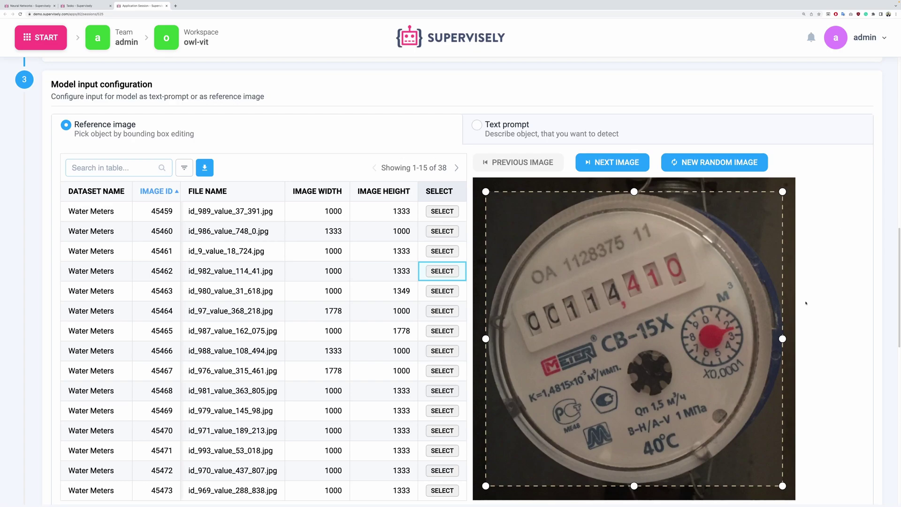
Enter 'water meter' as the class name and set it as the reference-image model input
scroll(806, 303, down, 5)
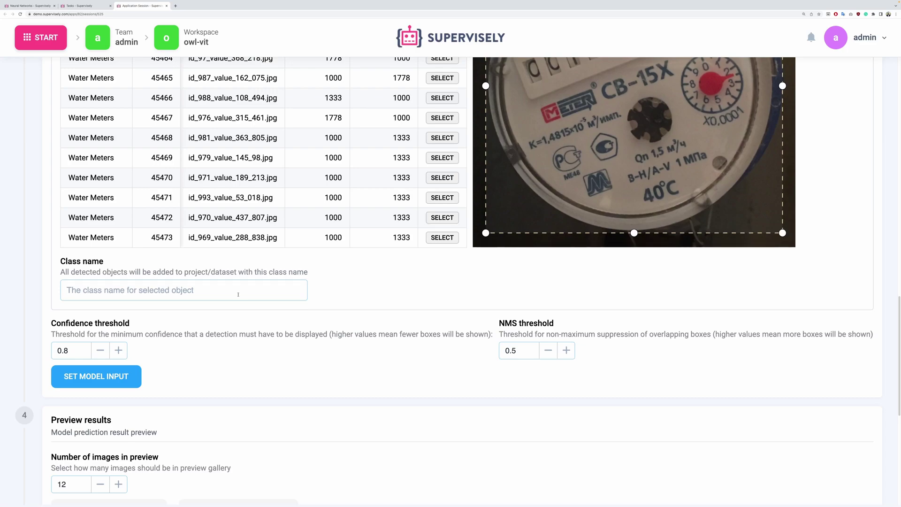
text(water )
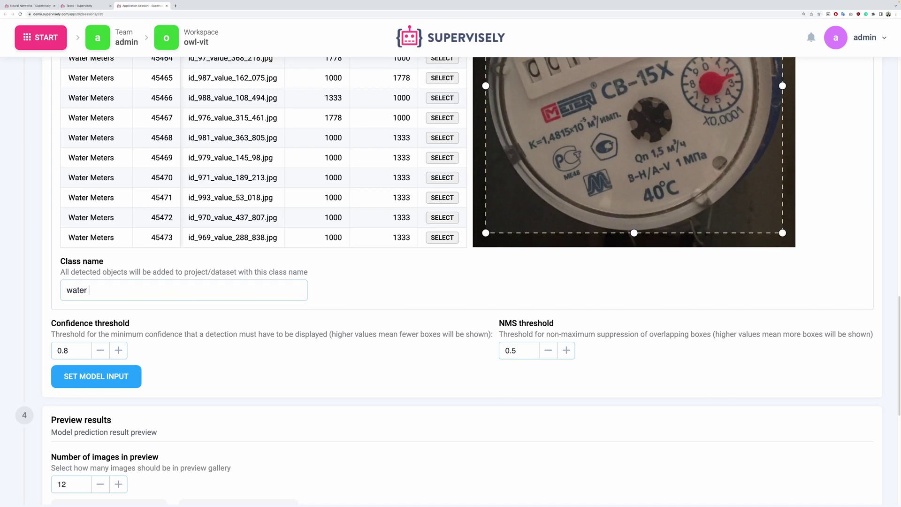
text(meter)
click(138, 375)
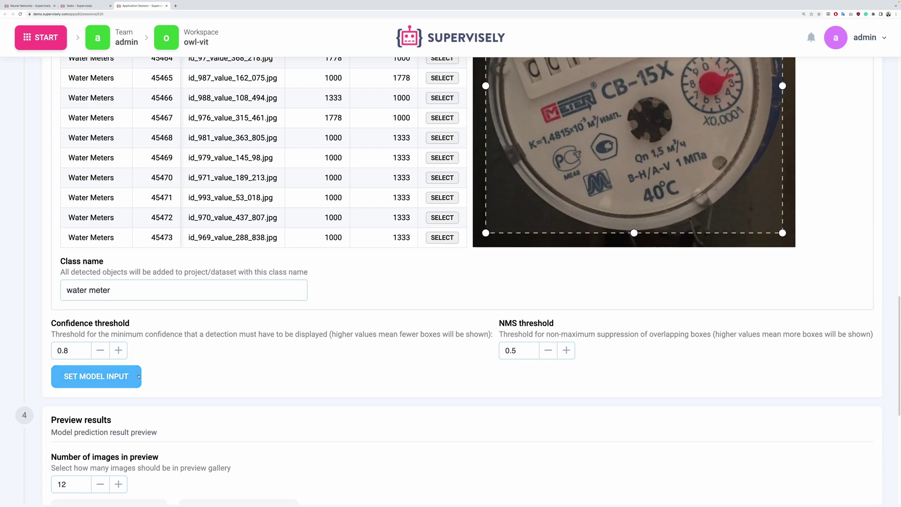
scroll(368, 370, down, 7)
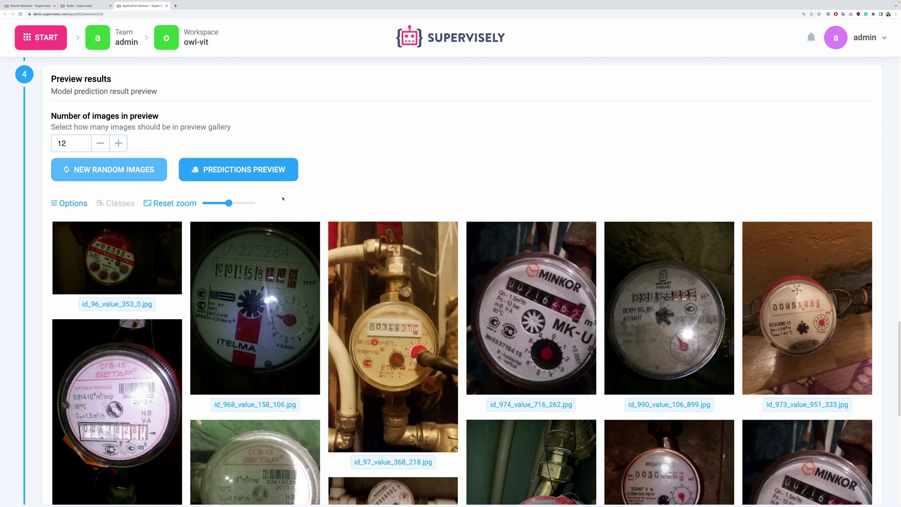
Set the preview count to 6, reshuffle random images, and show predicted water meter boxes
double_click(53, 143)
text(6)
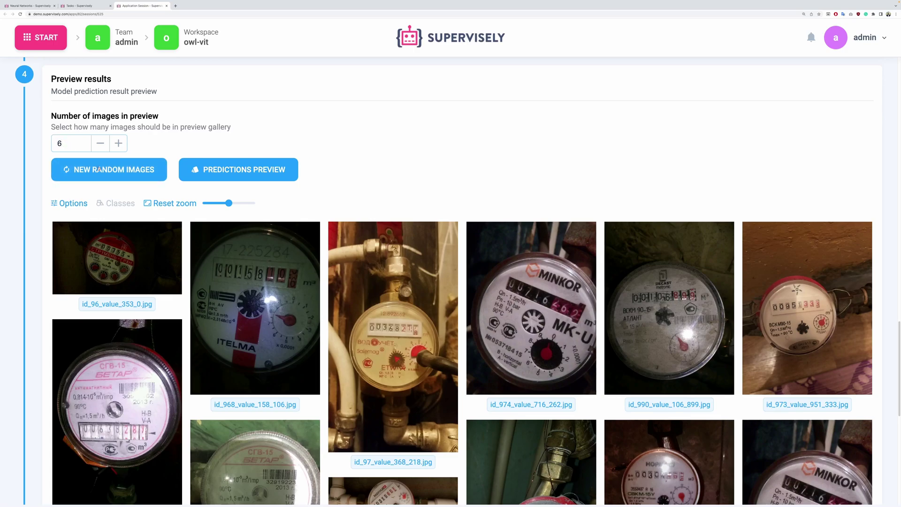
click(107, 169)
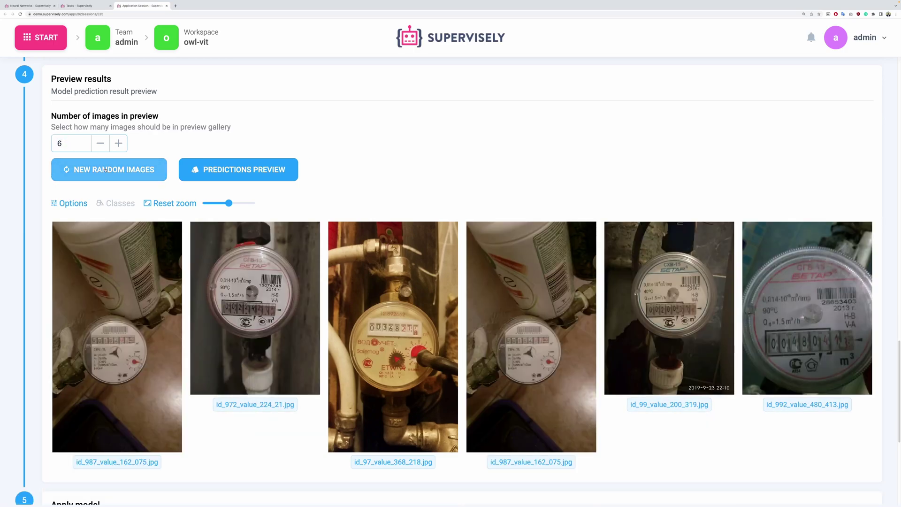
click(105, 169)
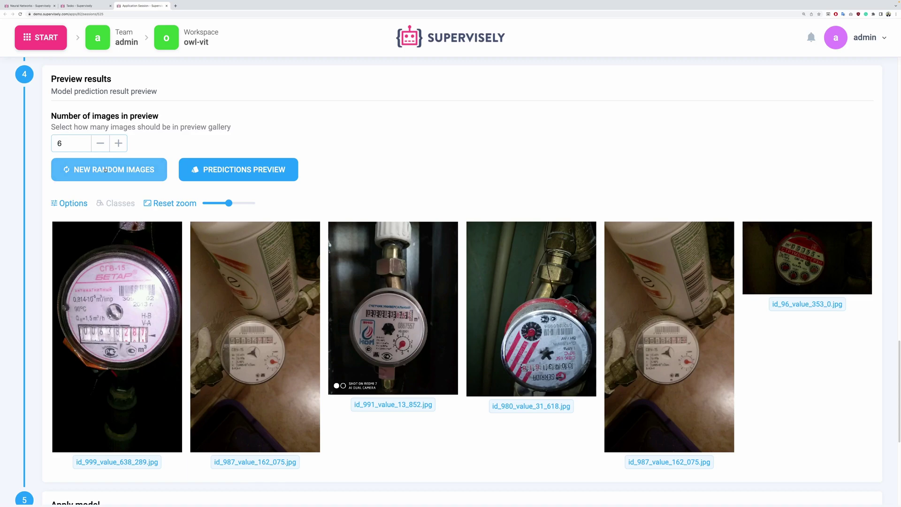
click(105, 170)
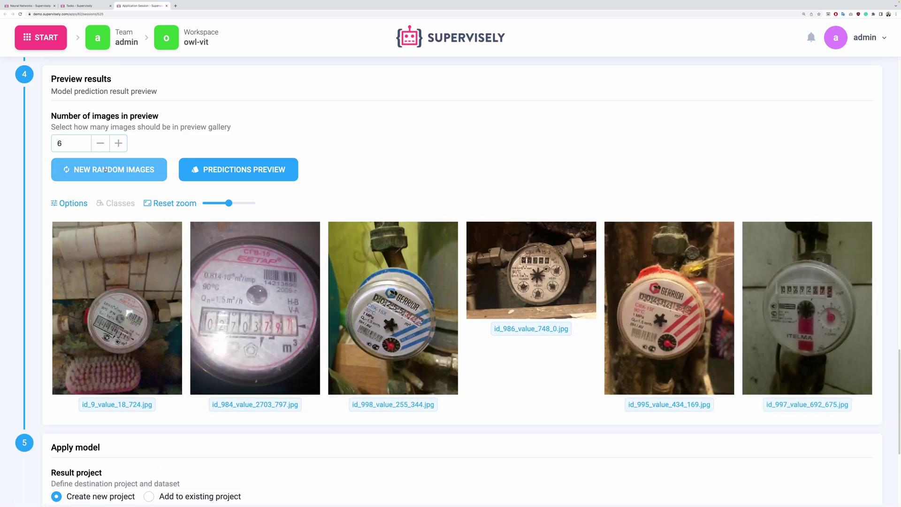
click(105, 170)
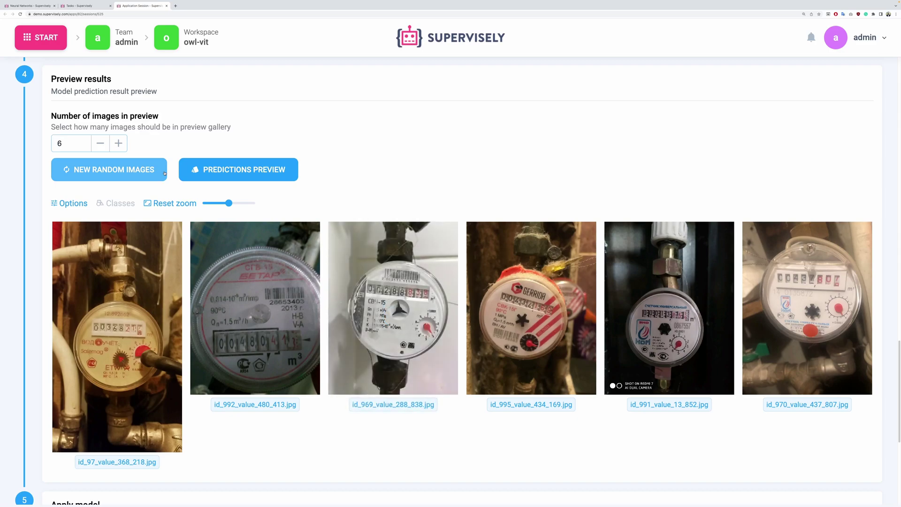
click(240, 170)
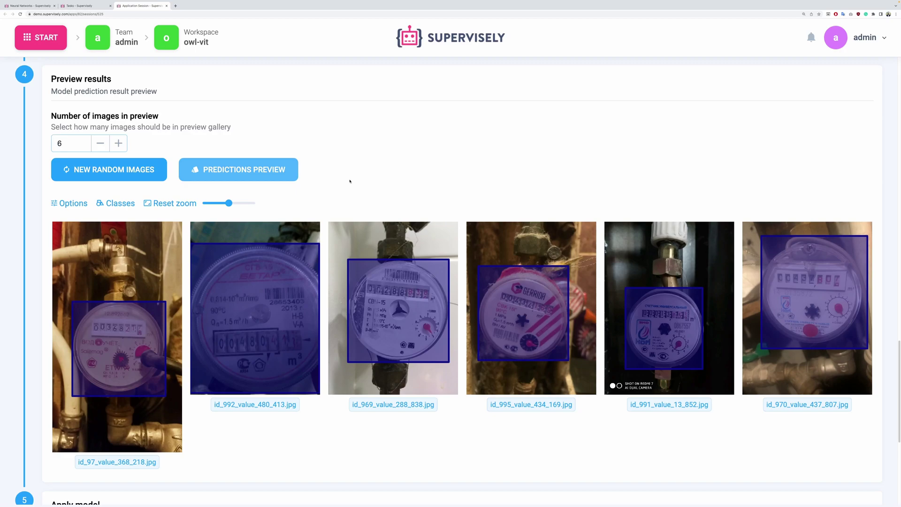
Name the output project 'demo predictions' and dataset 'dataset 1', then run the model on all images
scroll(353, 187, down, 6)
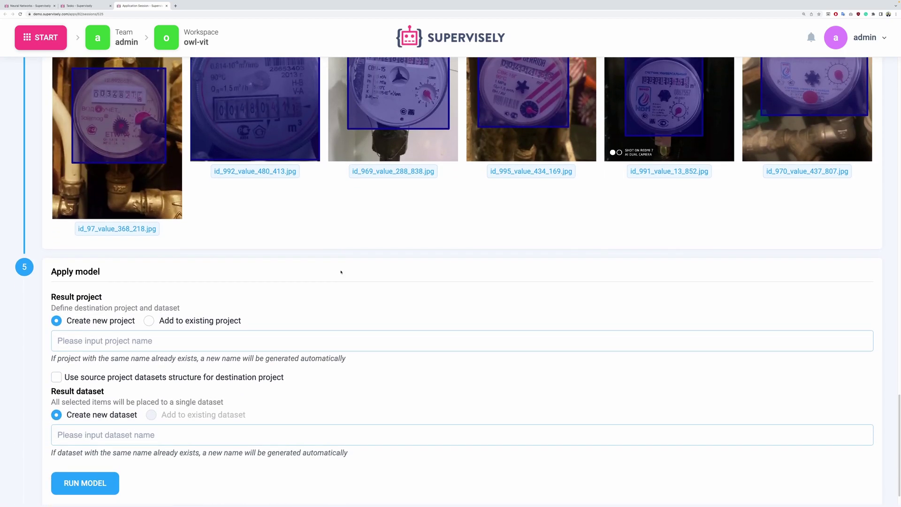
click(176, 307)
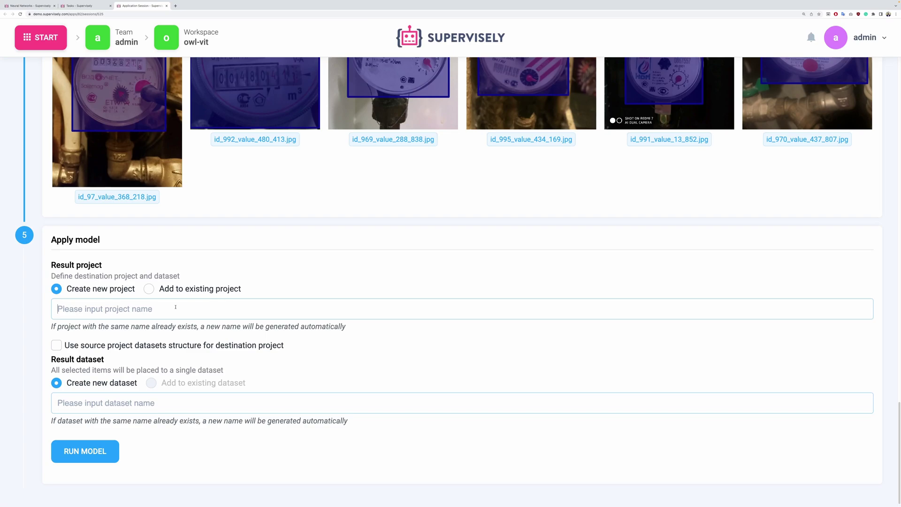
text(demo pre)
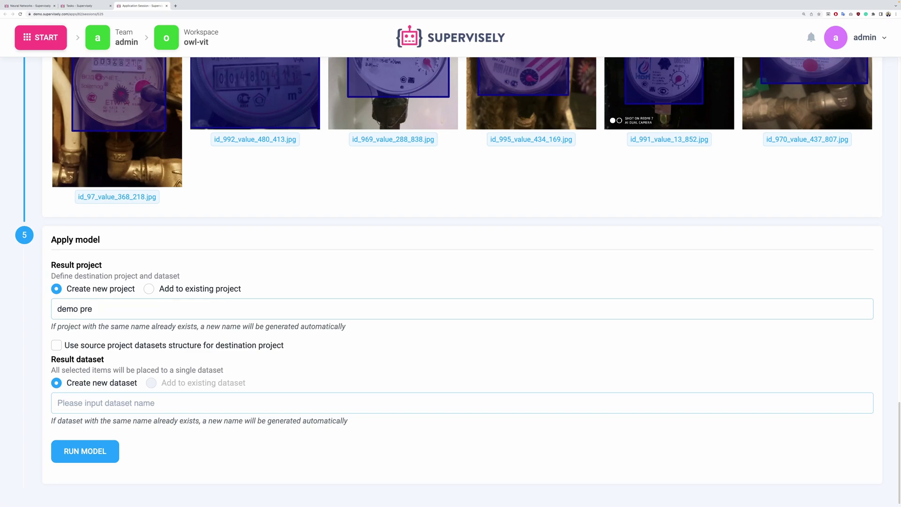
text(dictions)
click(138, 396)
text(dataset)
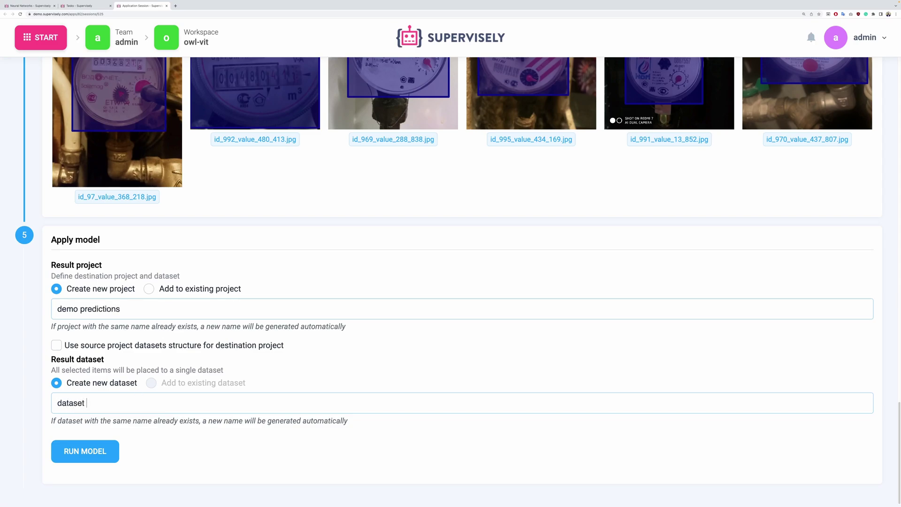
text( 1)
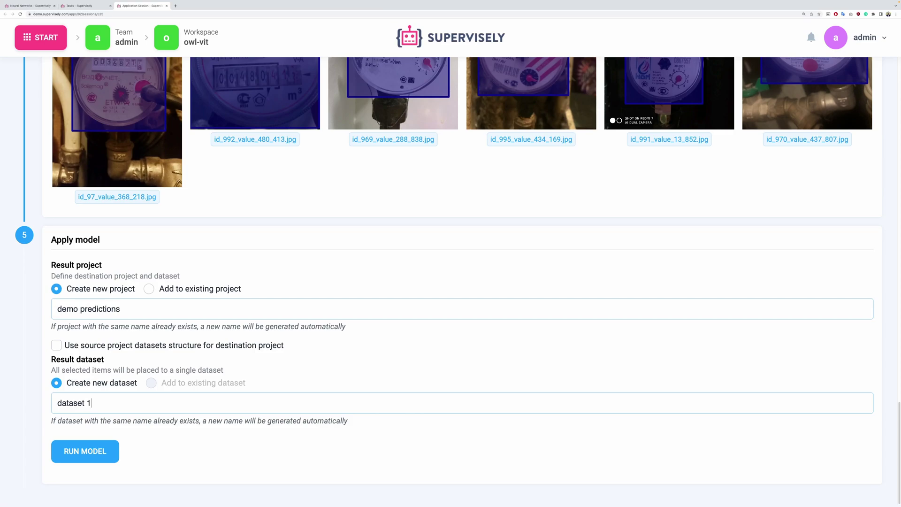
click(112, 457)
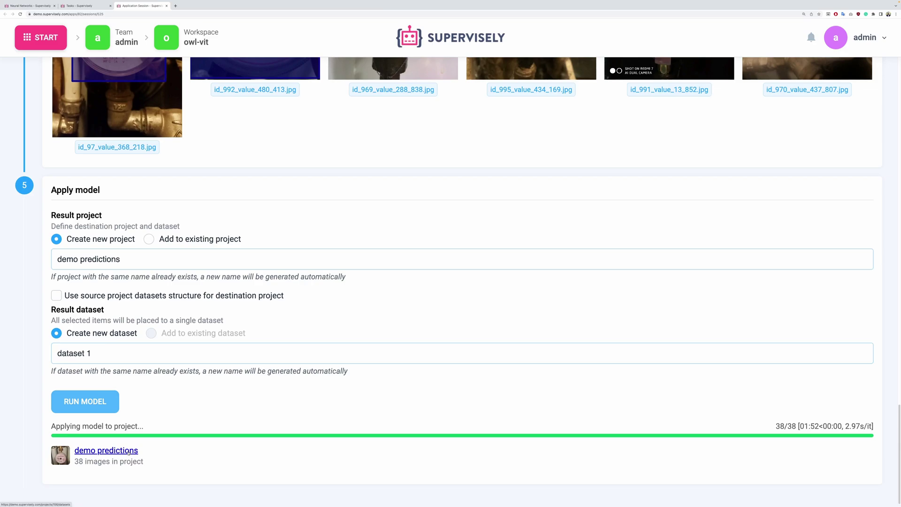
Open the demo predictions project's dataset 1 in the labeling tool to inspect predictions
super+click(128, 451)
click(198, 6)
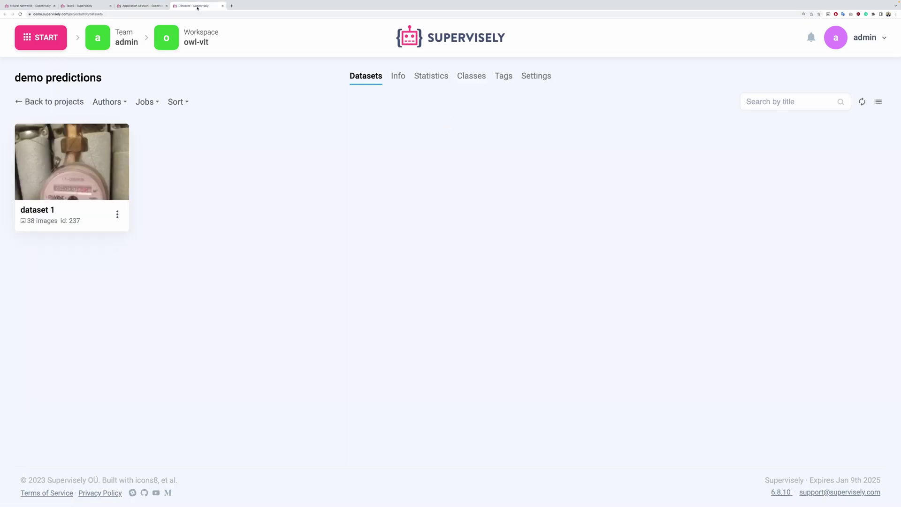
click(94, 177)
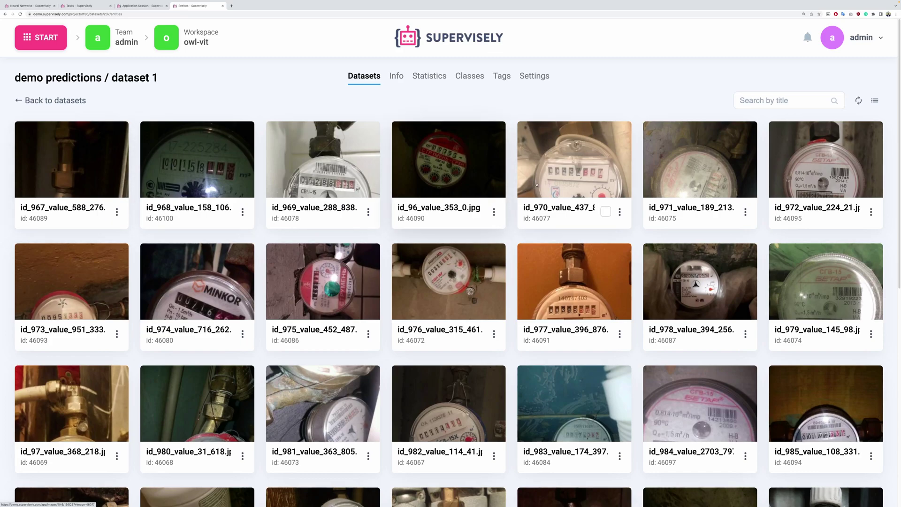
click(441, 188)
click(425, 300)
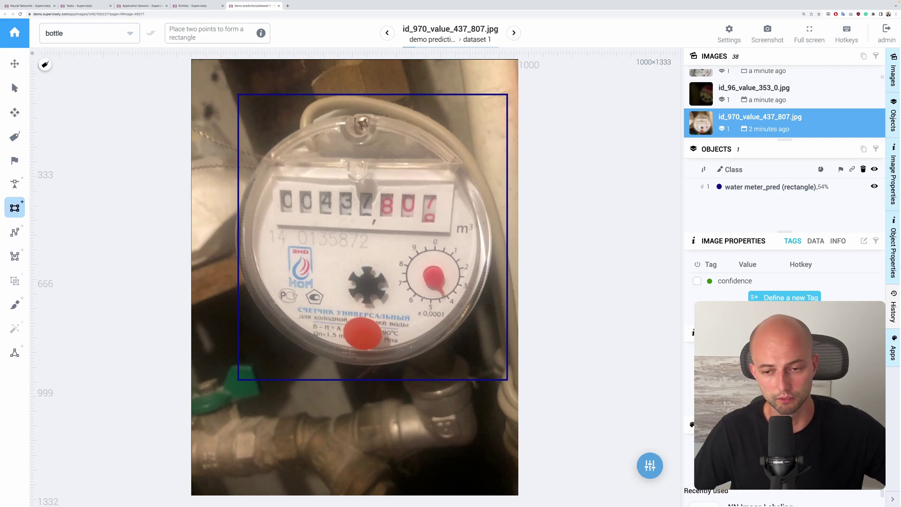
Skip ahead two images and resize the water meter_pred box on id_972_value_224_21.jpg to frame the whole dial
key(d)
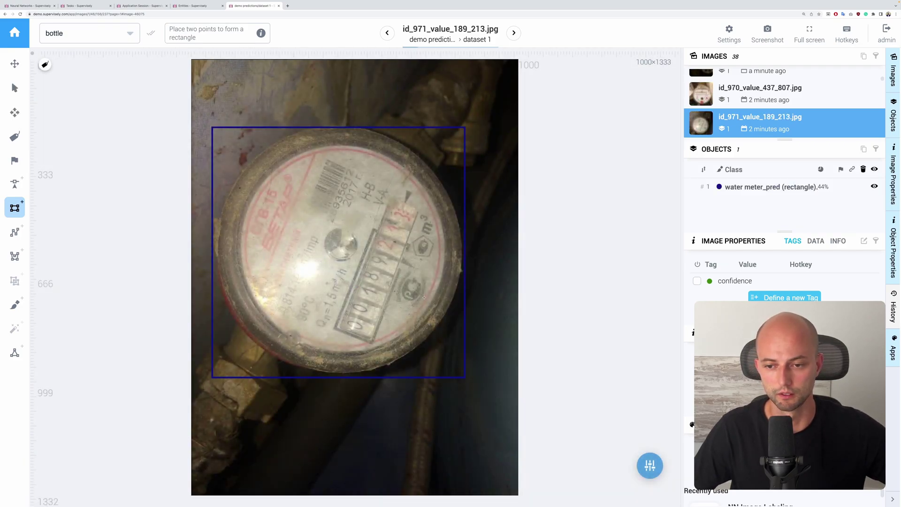
key(d)
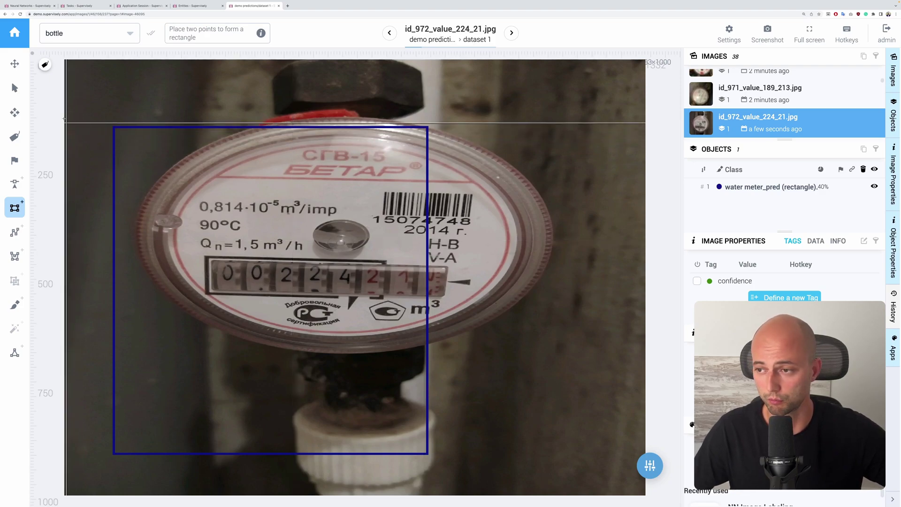
click(389, 231)
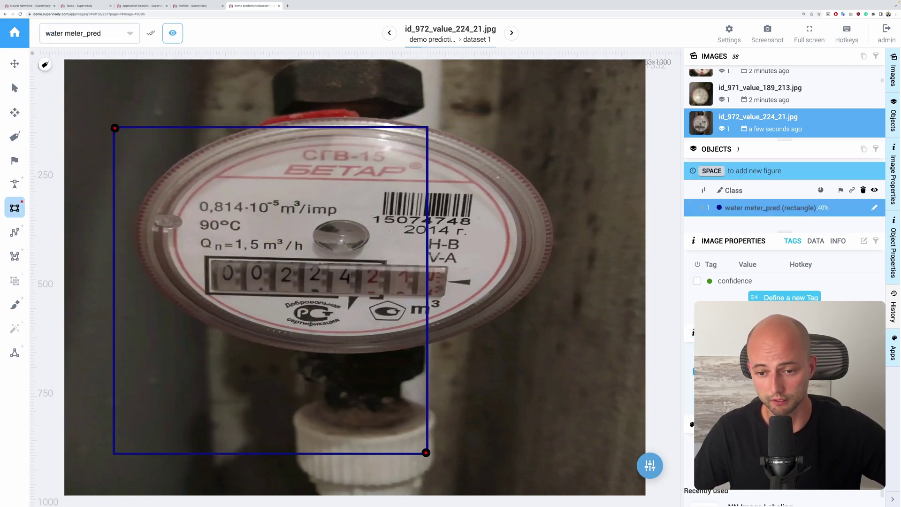
drag(426, 453, 552, 353)
key(Escape)
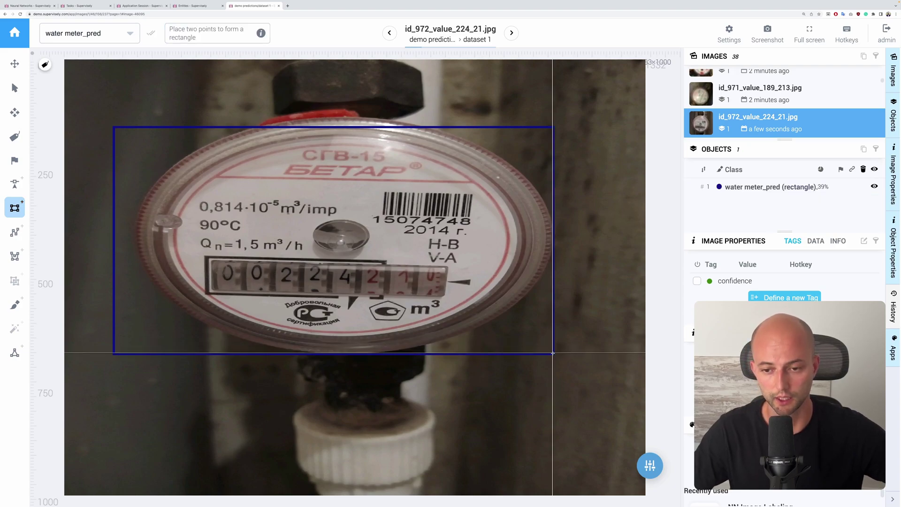
Keep browsing forward through the predicted images to id_975_value_452_487.jpg
key(shift+d)
key(Escape)
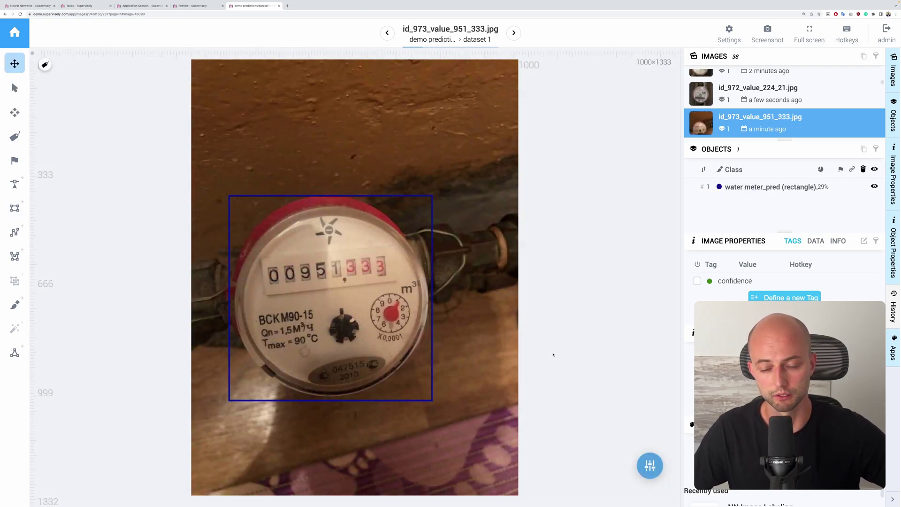
key(shift+d)
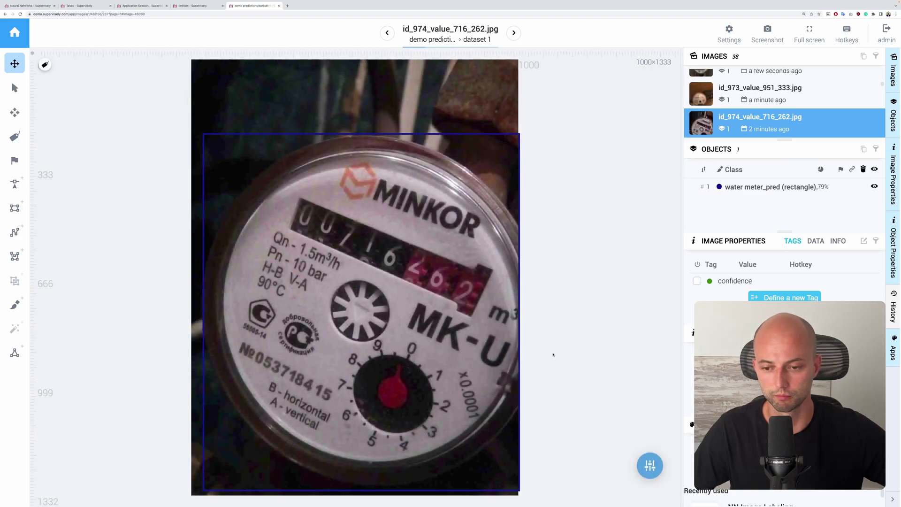
key(shift+d)
key(shift+d)
key(shift+d)
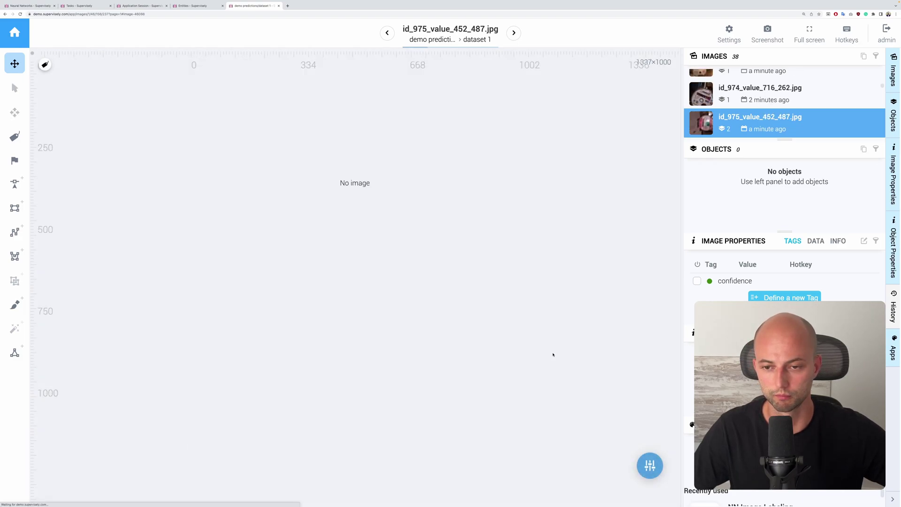